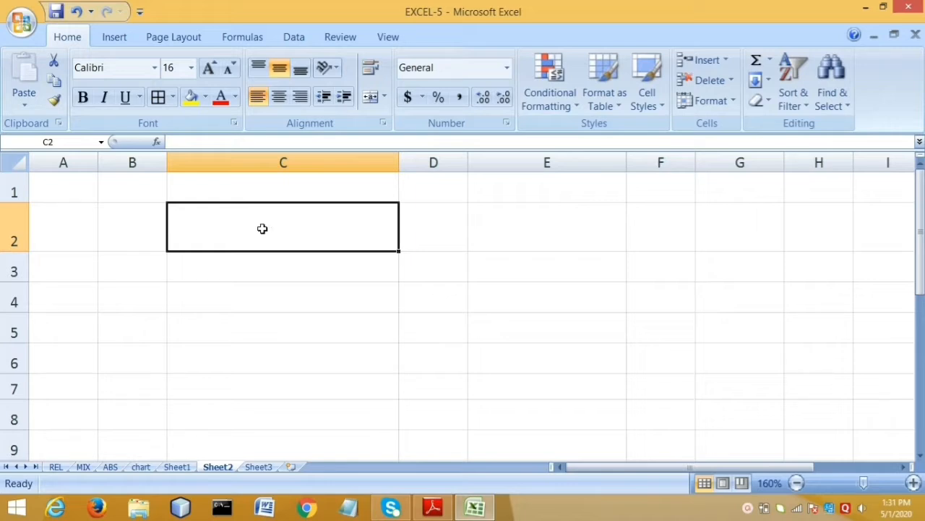
# - Enter the text COMPUTER in cell C2 of Sheet2
pyautogui.write('CO')
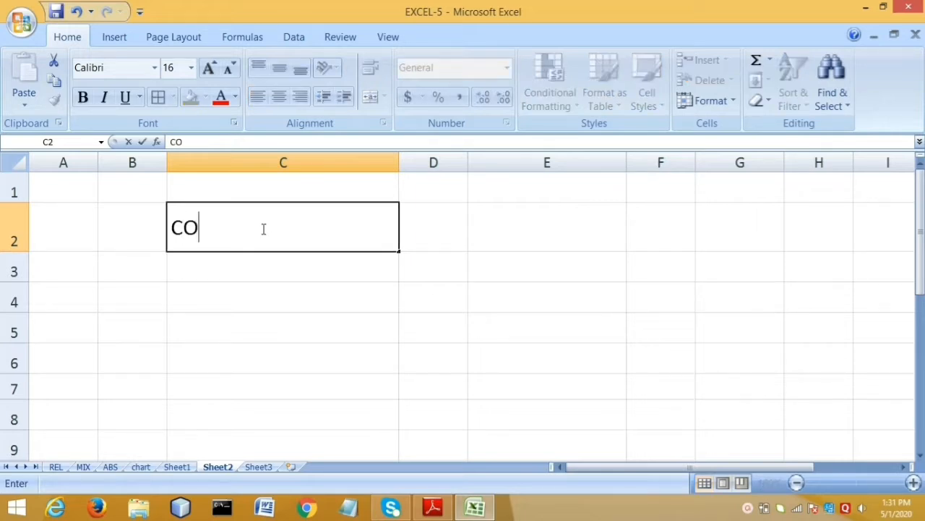
pyautogui.write('MPUTER')
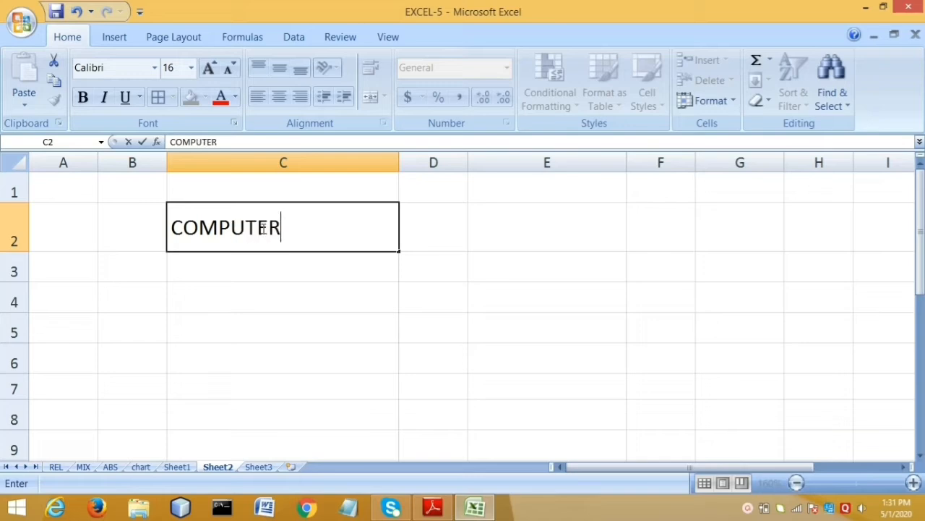
pyautogui.click(546, 385)
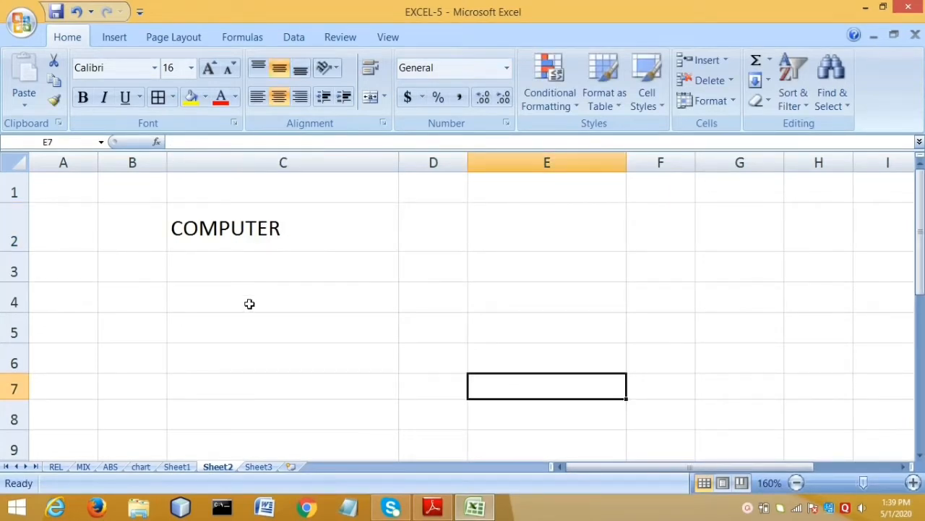
# - Try centre alignment on the COMPUTER text in cell C2, and set it to right alignment
pyautogui.click(216, 228)
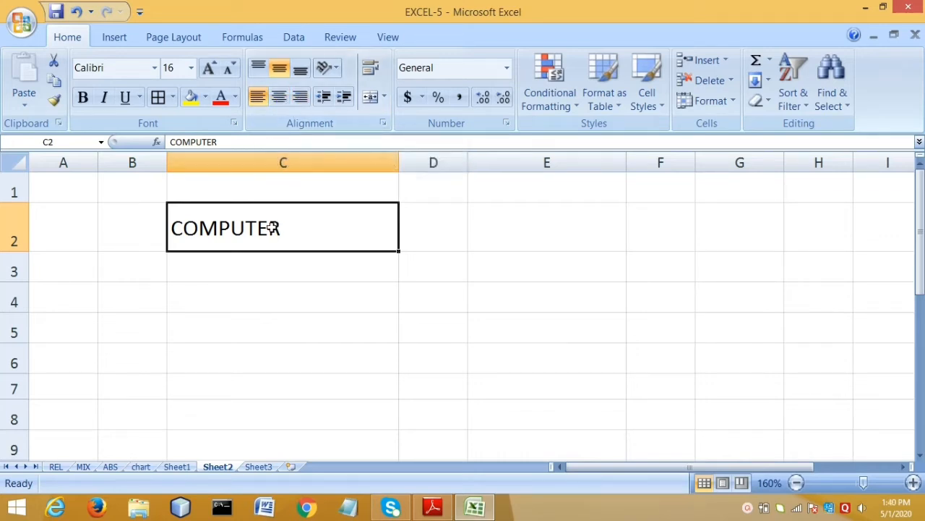
pyautogui.click(280, 98)
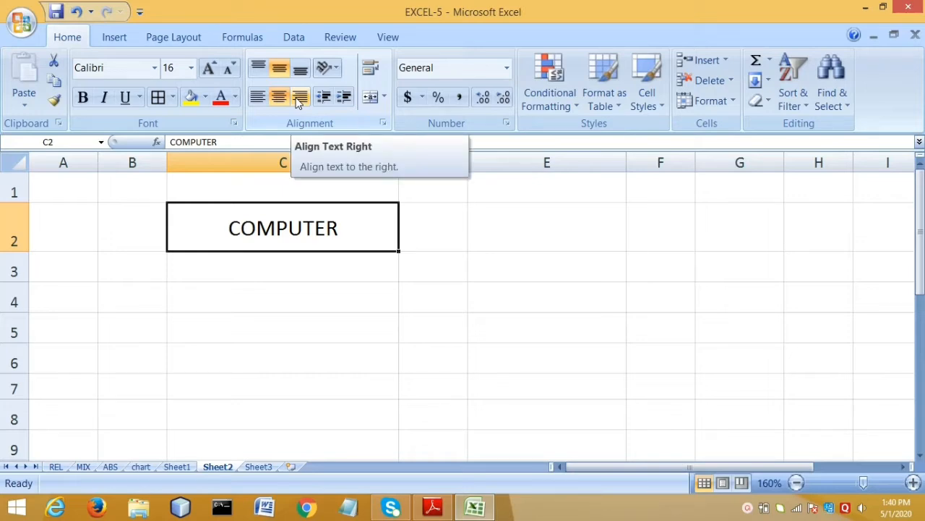
pyautogui.click(299, 99)
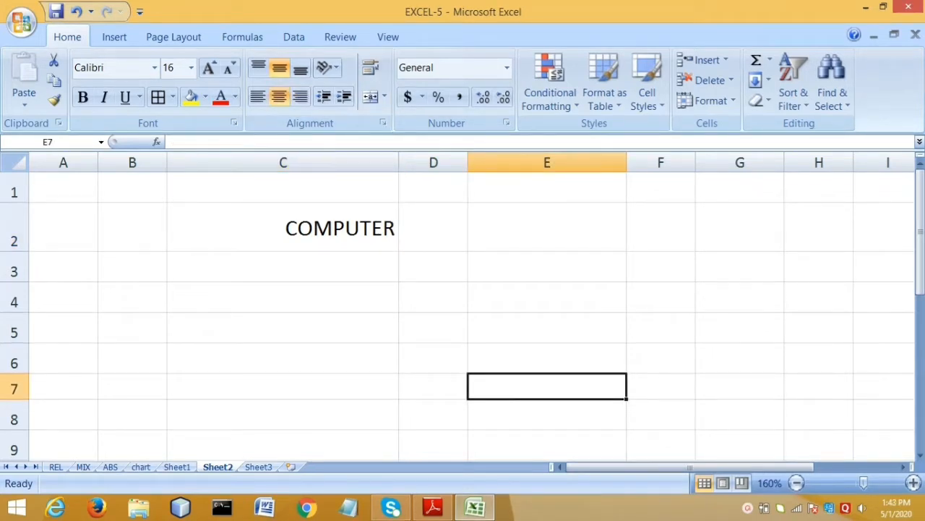
# - Set the COMPUTER text in cell C2 to the Aharoni font at size 26
pyautogui.click(288, 230)
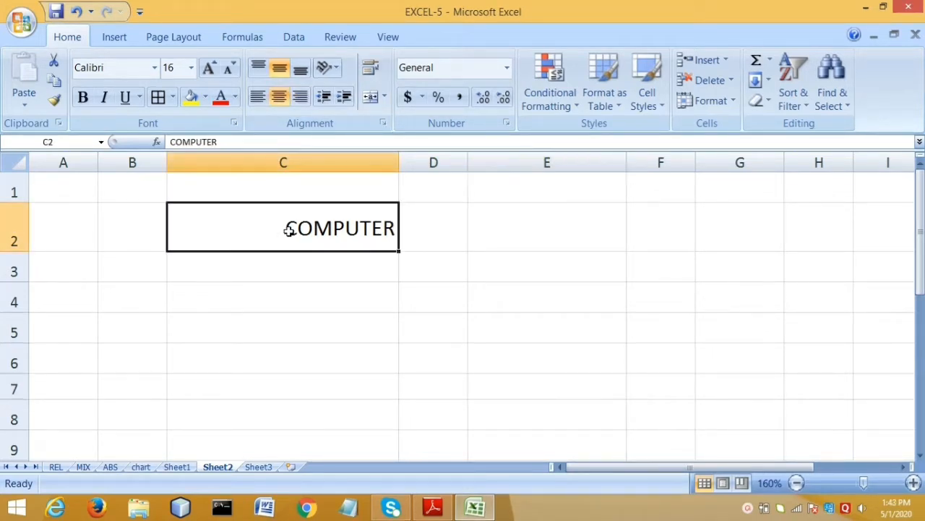
pyautogui.click(154, 67)
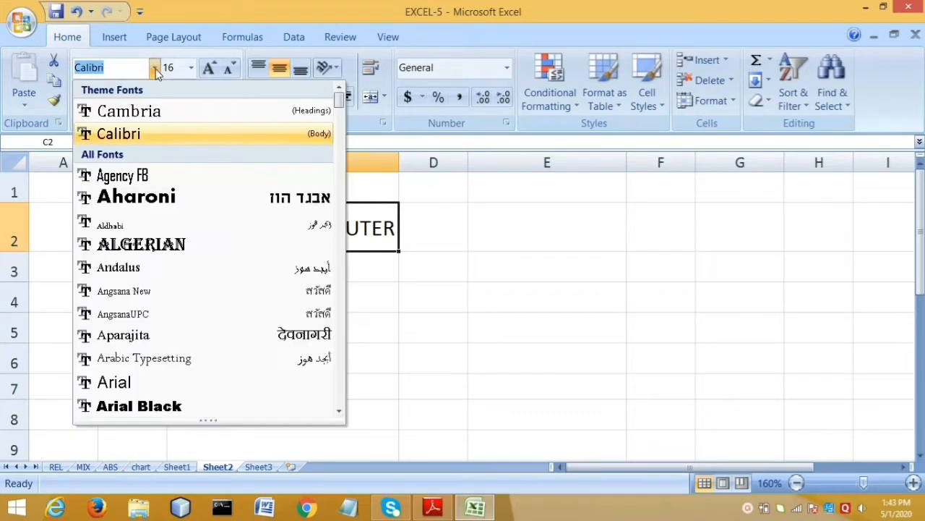
pyautogui.click(162, 202)
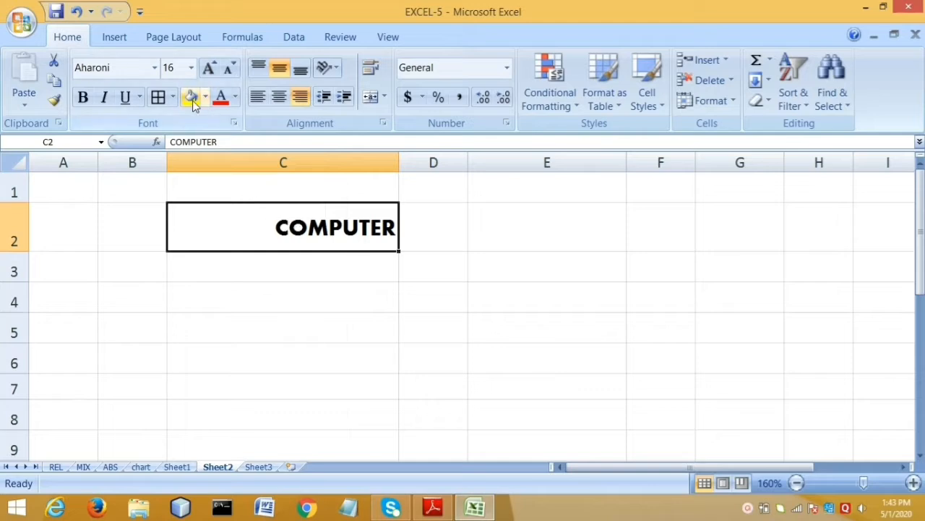
pyautogui.click(191, 70)
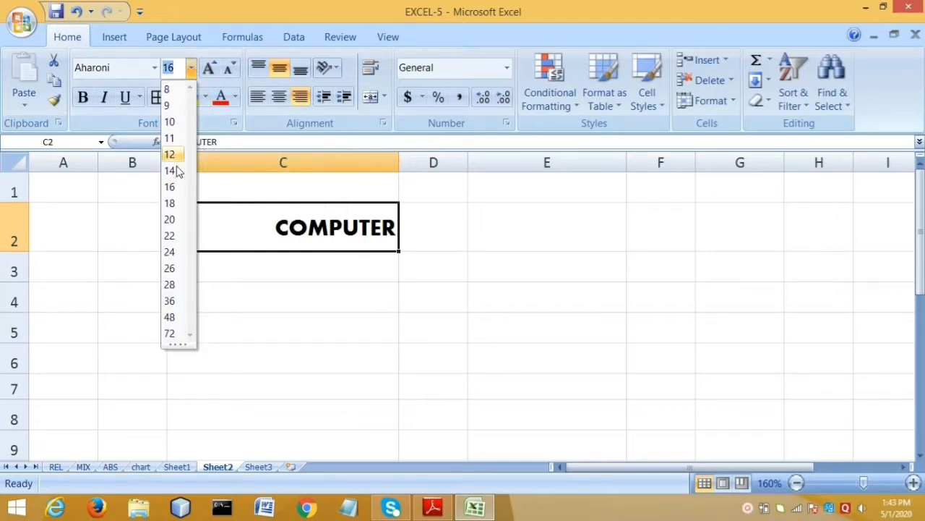
pyautogui.click(174, 269)
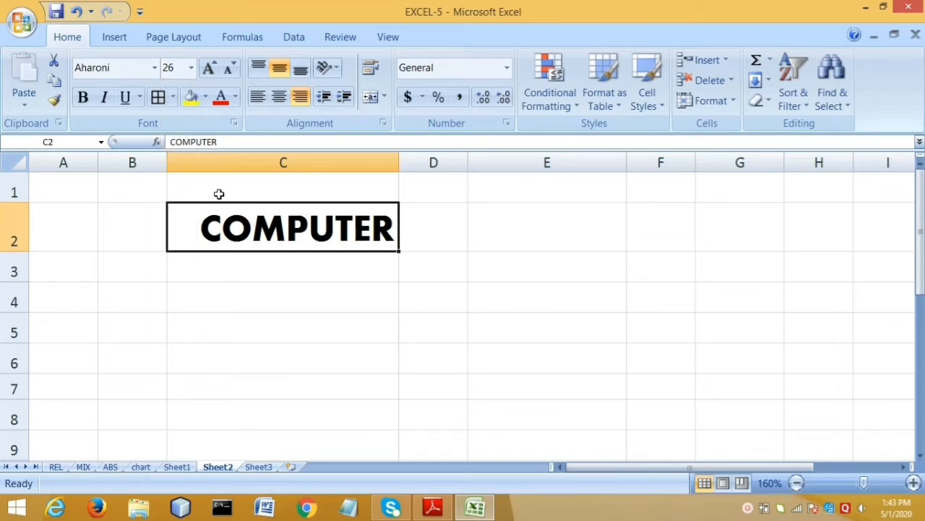
# - Colour the COMPUTER text in cell C2 red and give the cell a standard orange fill
pyautogui.click(235, 102)
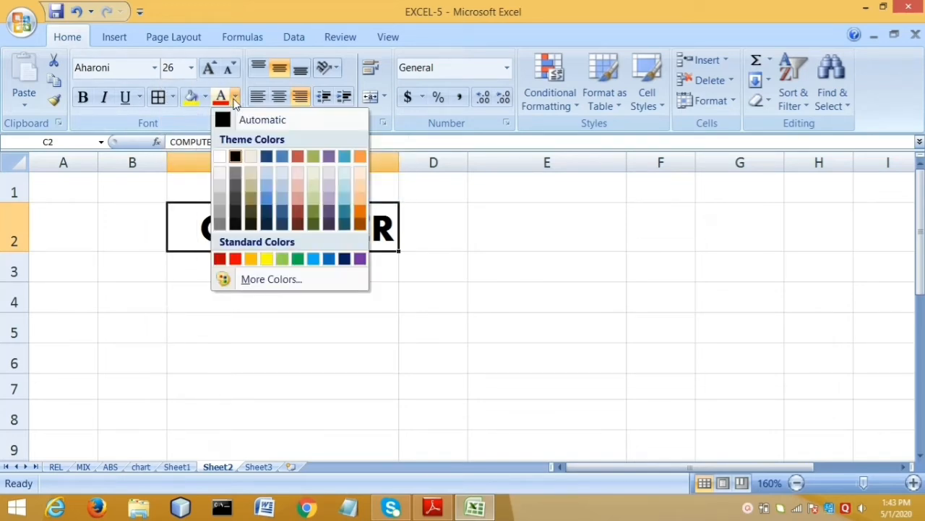
pyautogui.click(235, 259)
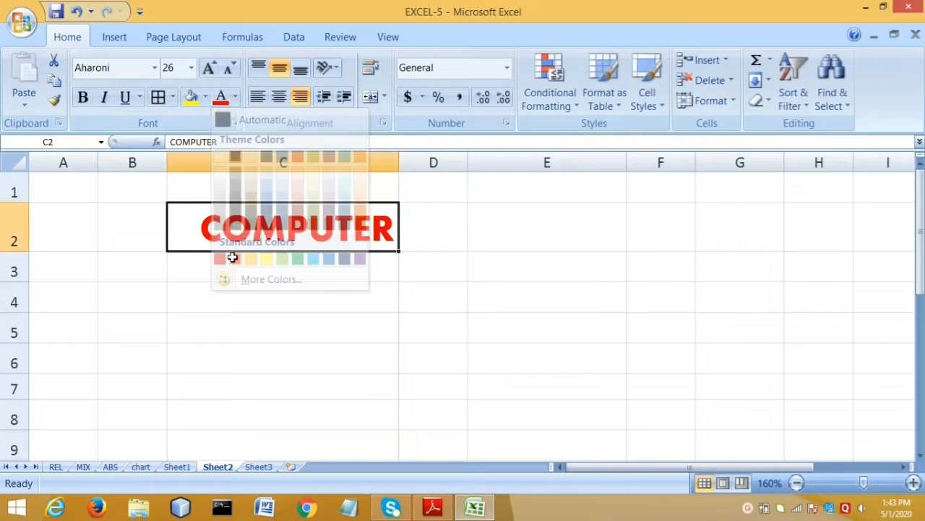
pyautogui.click(205, 98)
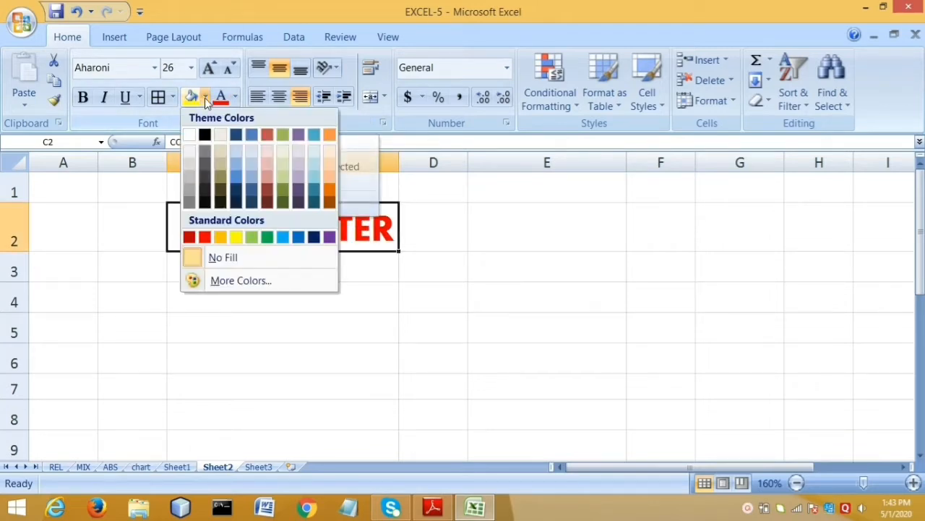
pyautogui.click(221, 238)
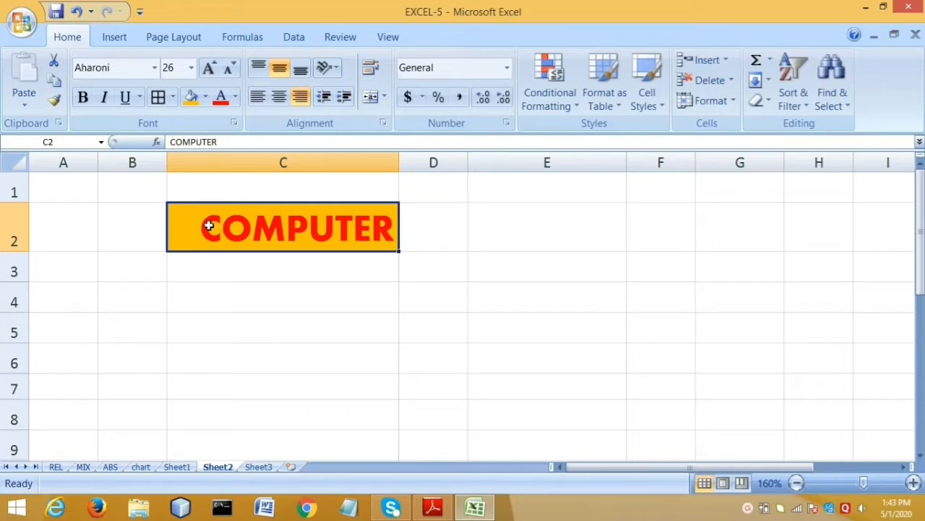
# - Enter the number 80.987 in cell E2
pyautogui.click(495, 233)
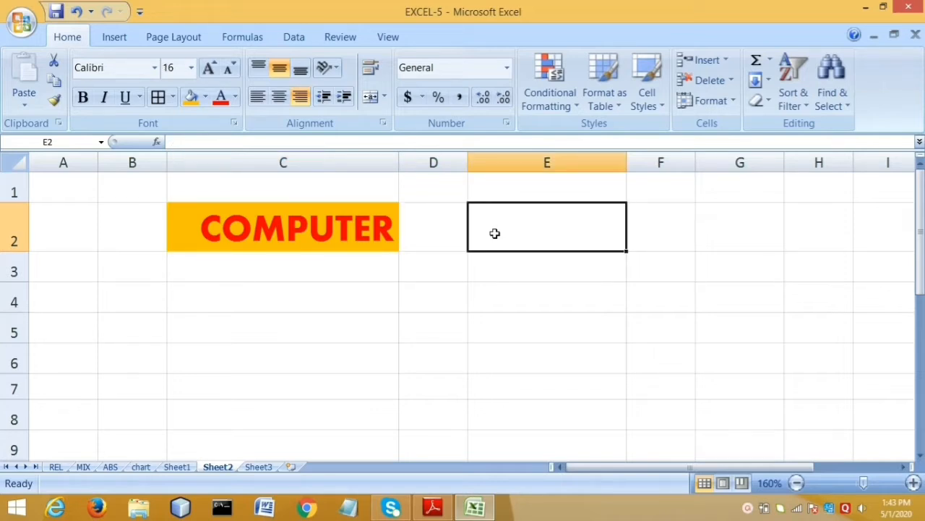
pyautogui.write('80')
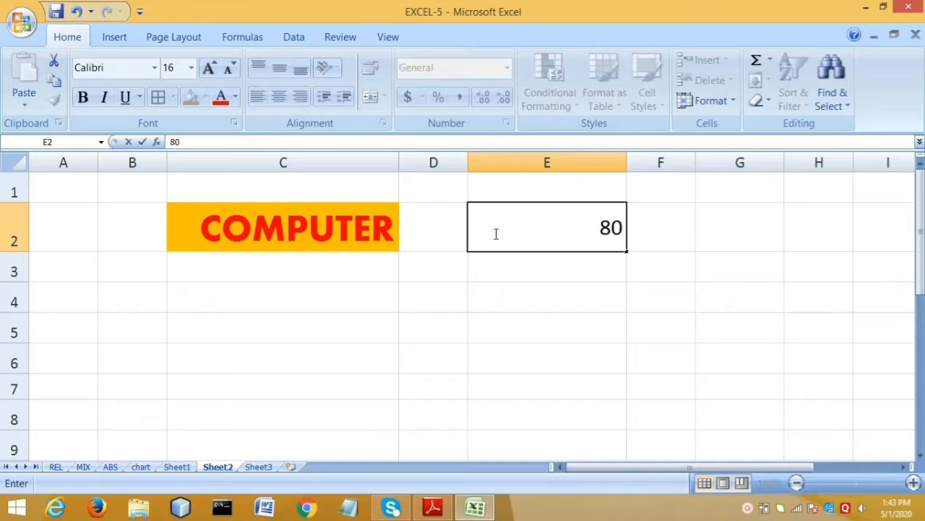
pyautogui.write('.987')
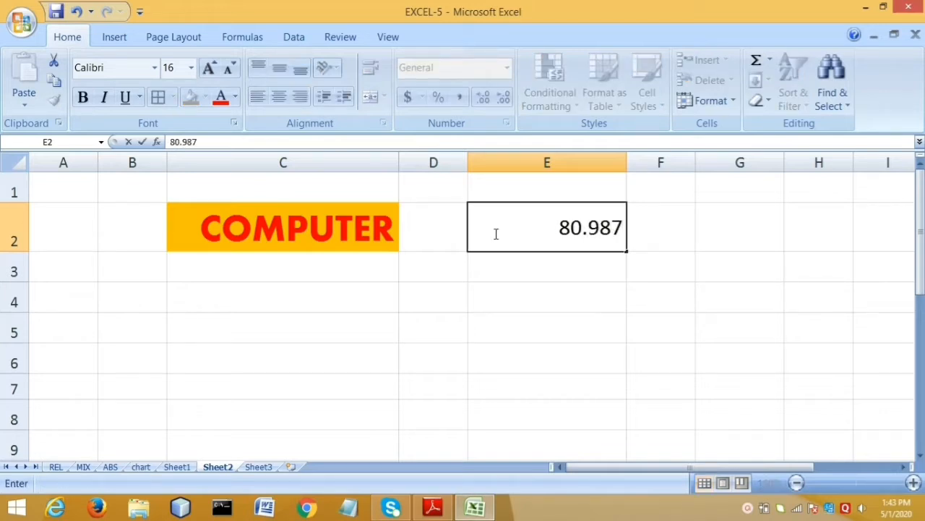
pyautogui.click(503, 274)
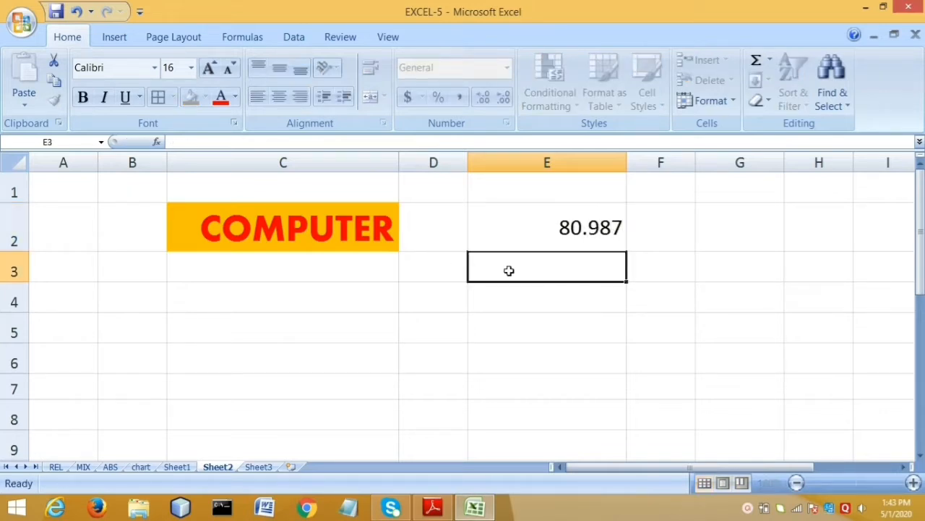
# - Reduce the number in cell E2 to one decimal place, and increase it to four decimal places
pyautogui.click(551, 228)
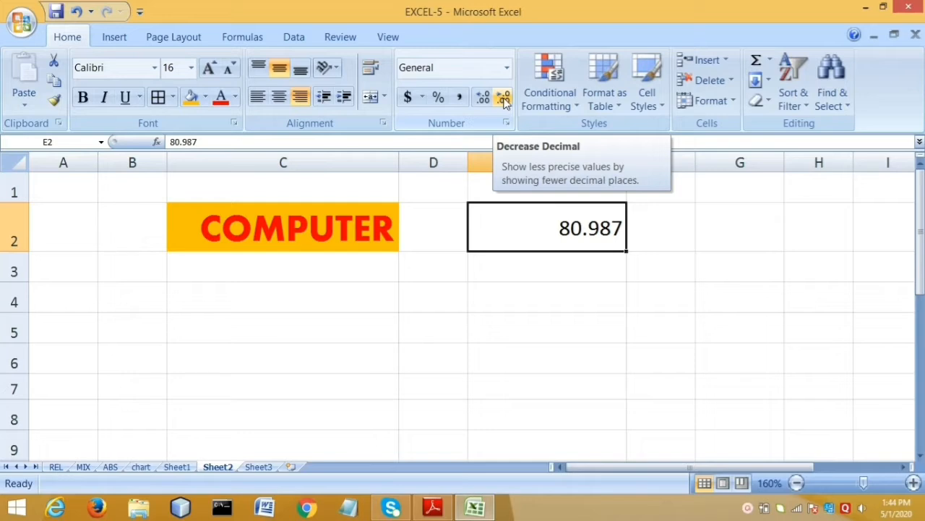
pyautogui.click(503, 100)
pyautogui.click(503, 98)
pyautogui.click(504, 97)
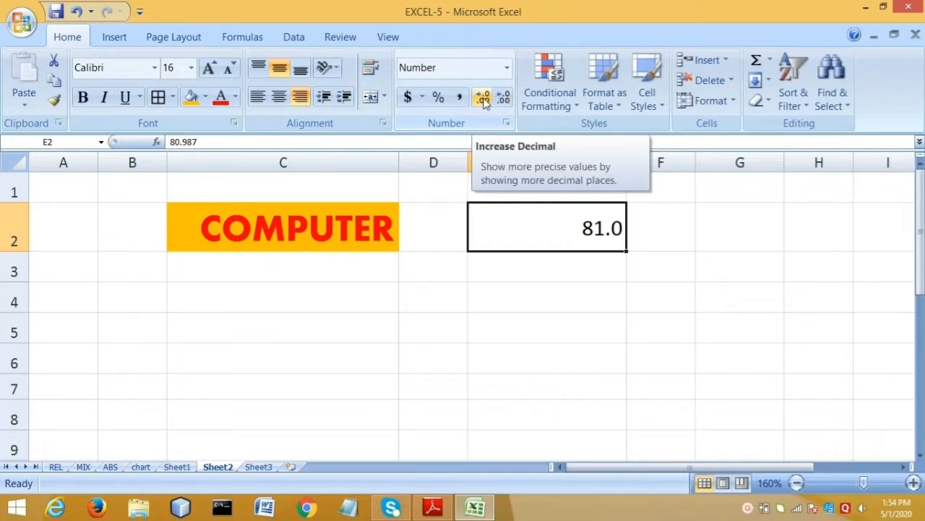
pyautogui.click(484, 102)
pyautogui.click(484, 101)
pyautogui.click(484, 101)
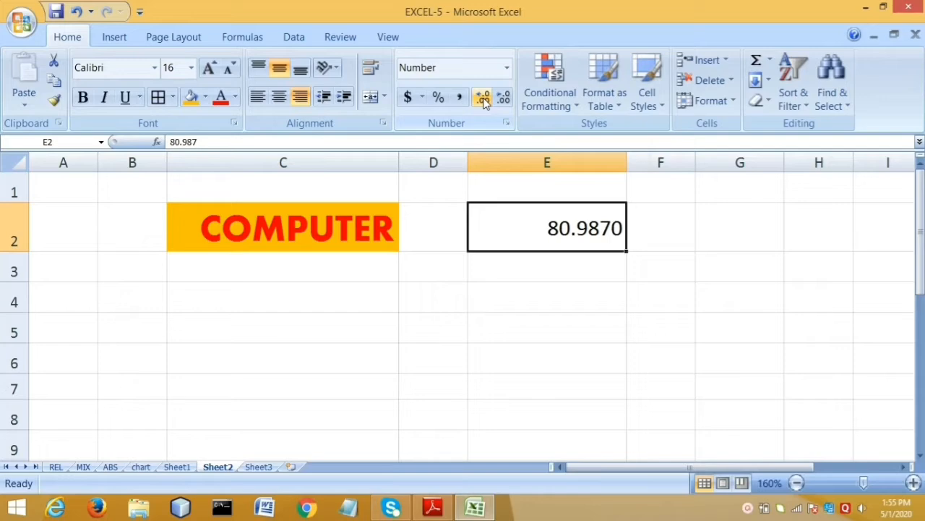
# - Switch to excel 5.pdf in Adobe Reader and read the fill handle section, highlighting its definition and the number, weekday and month examples
pyautogui.click(434, 509)
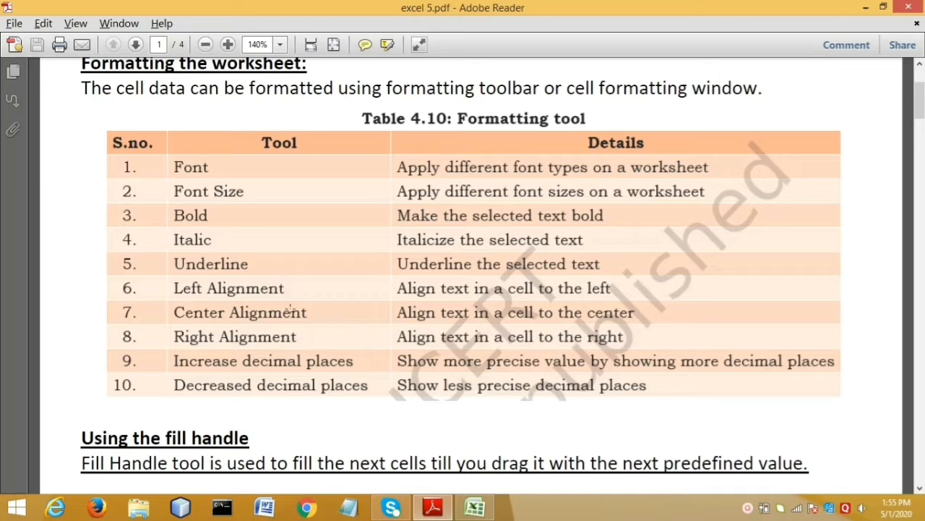
pyautogui.scroll(-3, 275, 297)
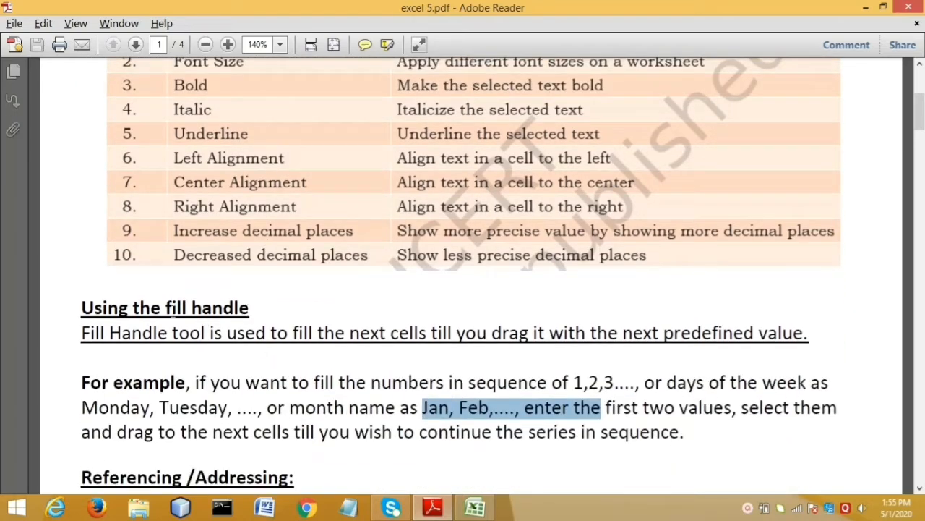
pyautogui.moveTo(165, 307); pyautogui.dragTo(184, 306)
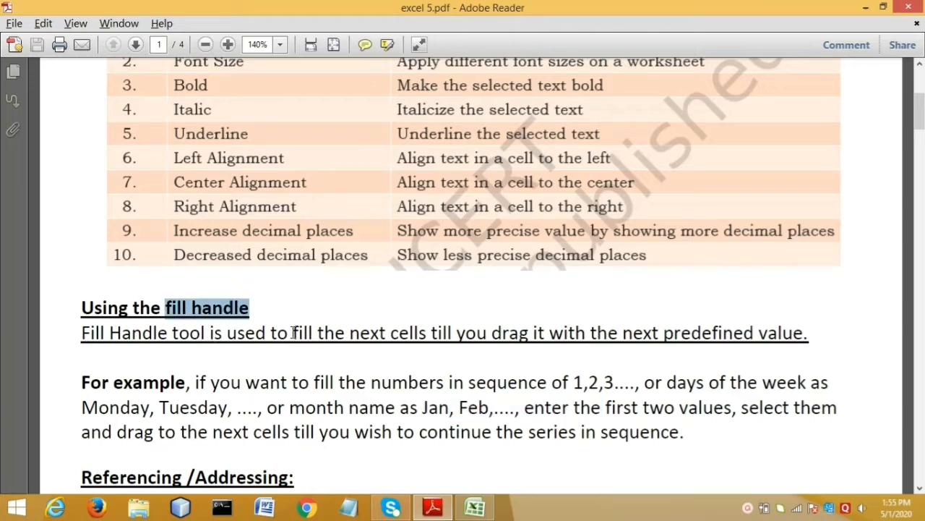
pyautogui.moveTo(293, 333); pyautogui.dragTo(803, 334)
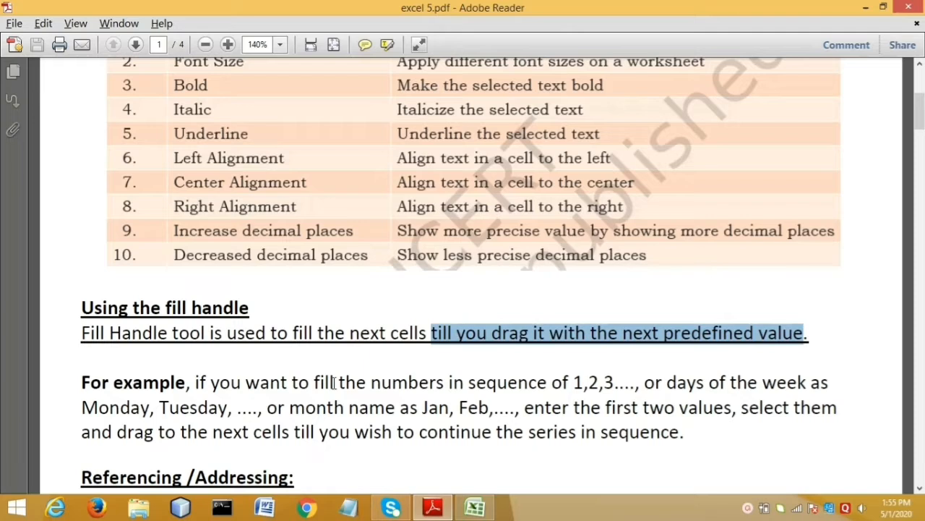
pyautogui.moveTo(572, 382); pyautogui.dragTo(645, 387)
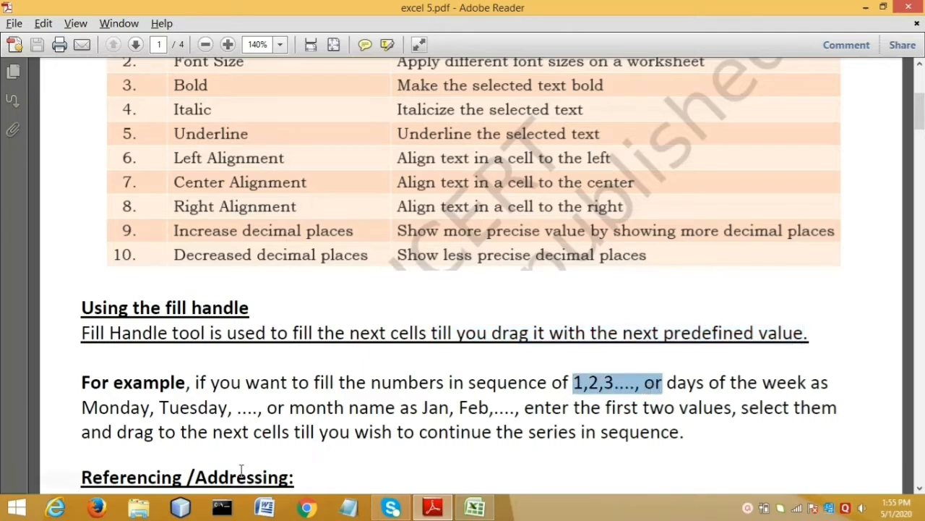
pyautogui.click(96, 409)
pyautogui.moveTo(96, 409); pyautogui.dragTo(261, 411)
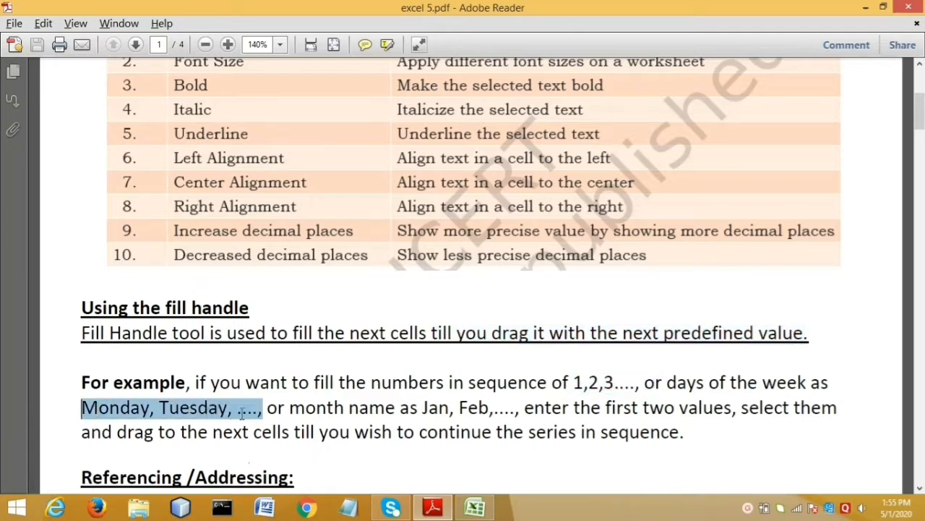
pyautogui.moveTo(422, 410); pyautogui.dragTo(569, 410)
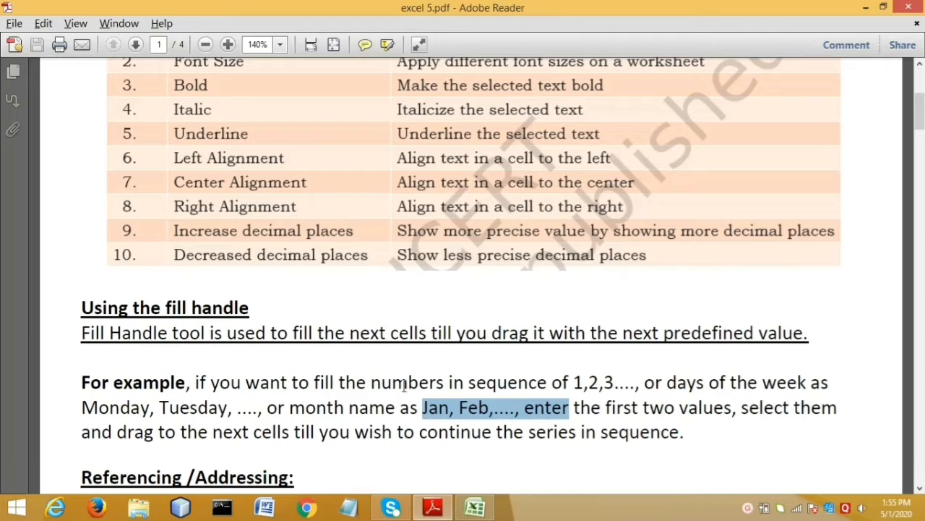
# - Switch back to Excel and enter 1 in cell A1 and 2 in cell A2 of Sheet3
pyautogui.click(472, 506)
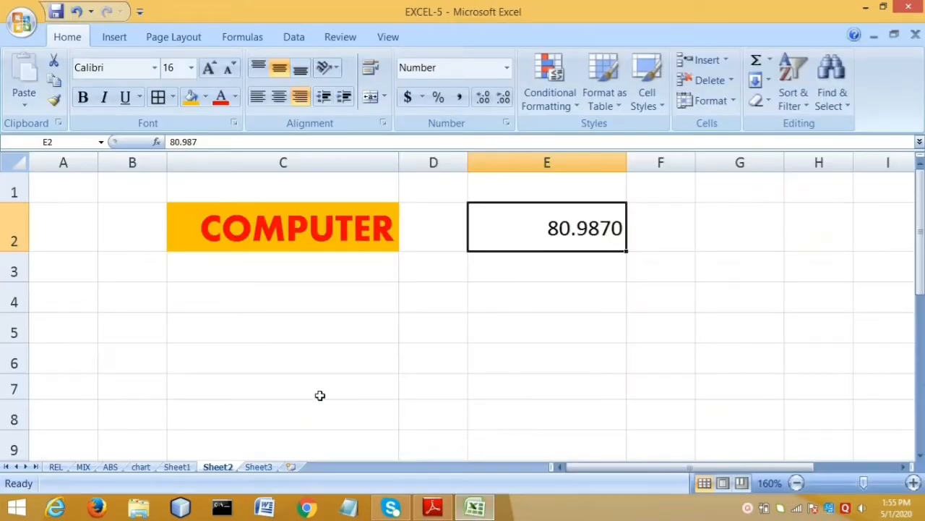
pyautogui.click(257, 467)
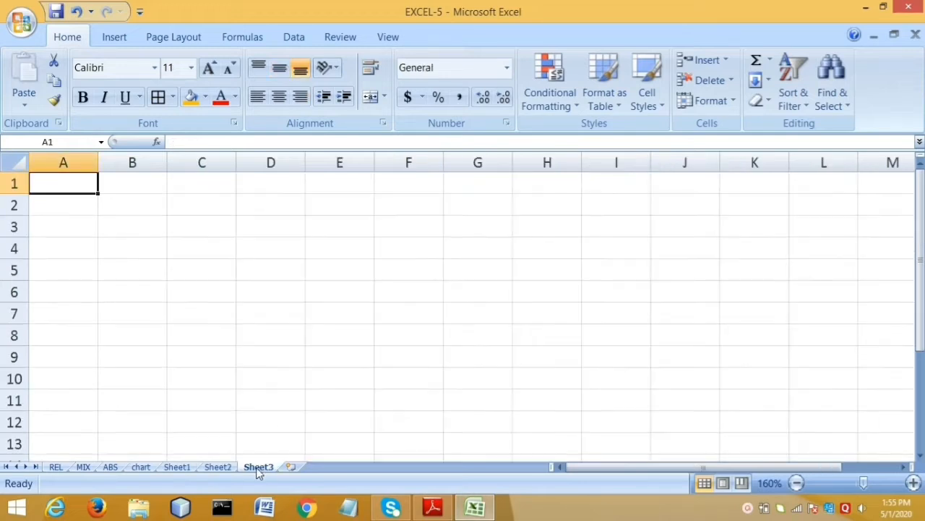
pyautogui.write('1')
pyautogui.click(64, 200)
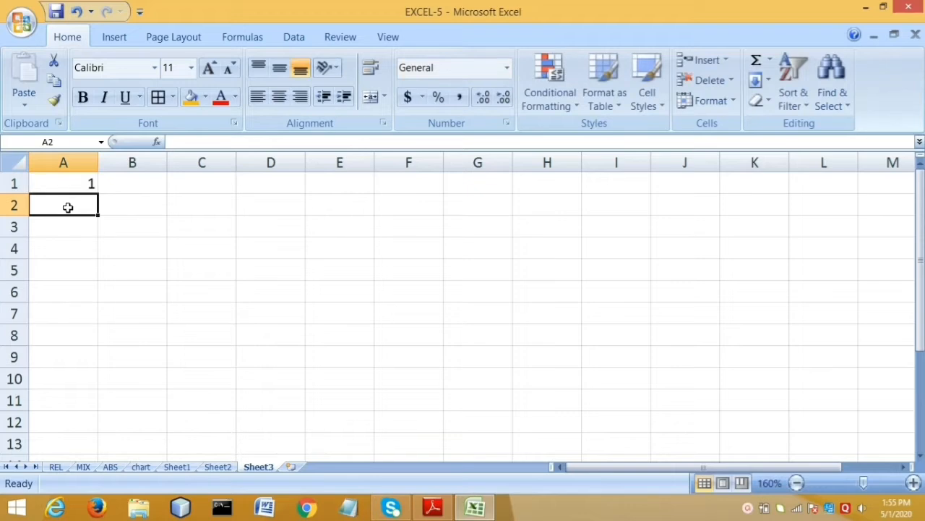
pyautogui.write('2')
# - Extend the number series from A1:A2 down to A10 with the fill handle, and select A1:A10
pyautogui.moveTo(68, 181); pyautogui.dragTo(67, 201)
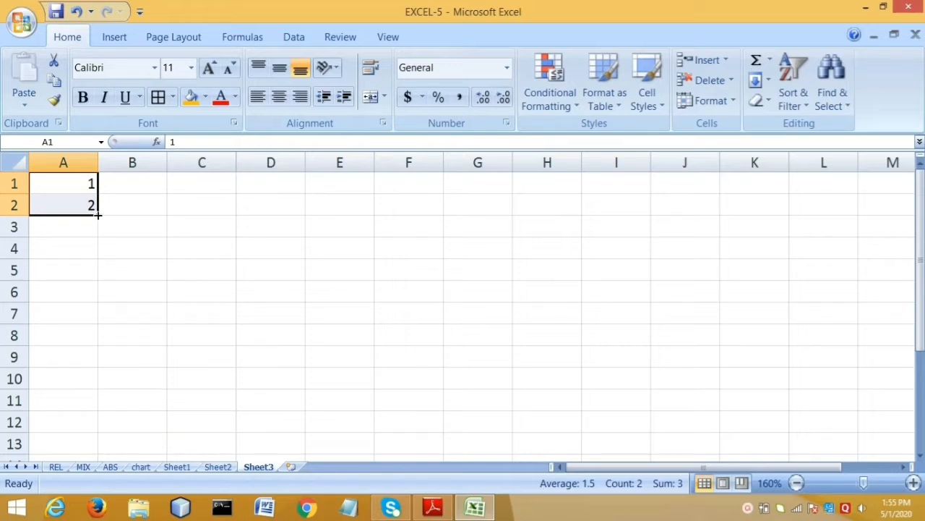
pyautogui.moveTo(97, 215); pyautogui.dragTo(91, 382)
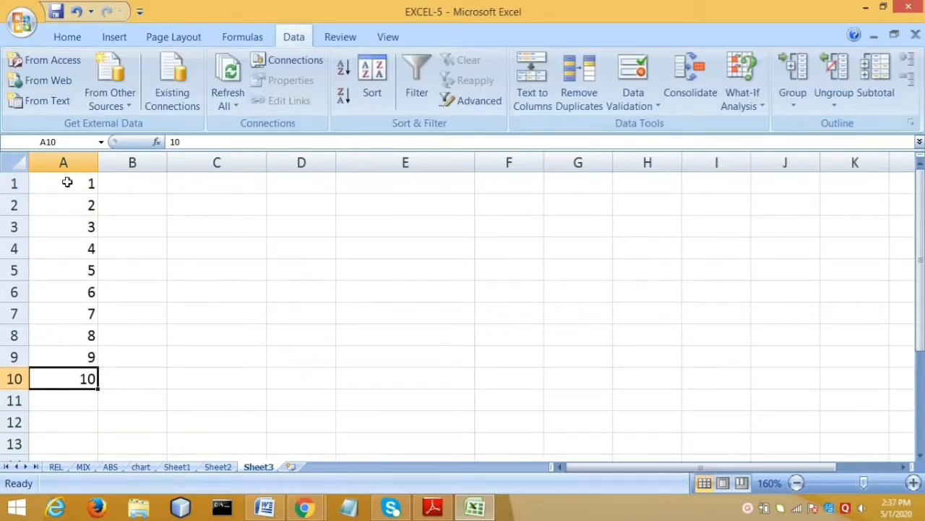
pyautogui.moveTo(66, 182); pyautogui.dragTo(72, 375)
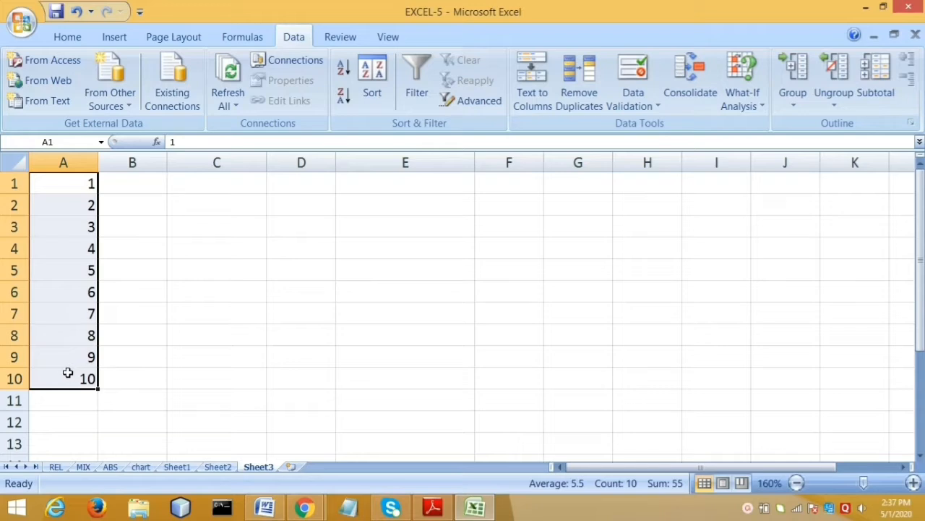
# - Enter SUNDAY in cell C1 and extend the weekday series down to C7 with the fill handle
pyautogui.click(190, 186)
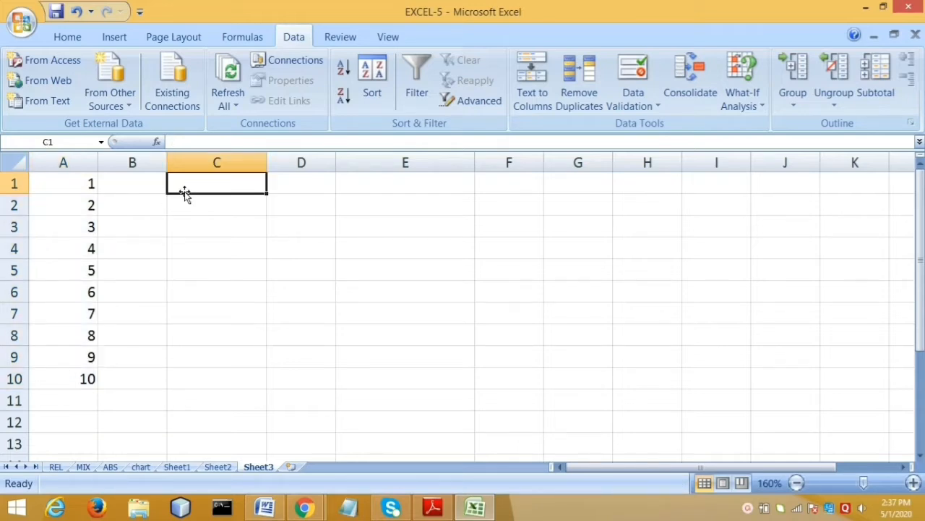
pyautogui.write('SUNDAY')
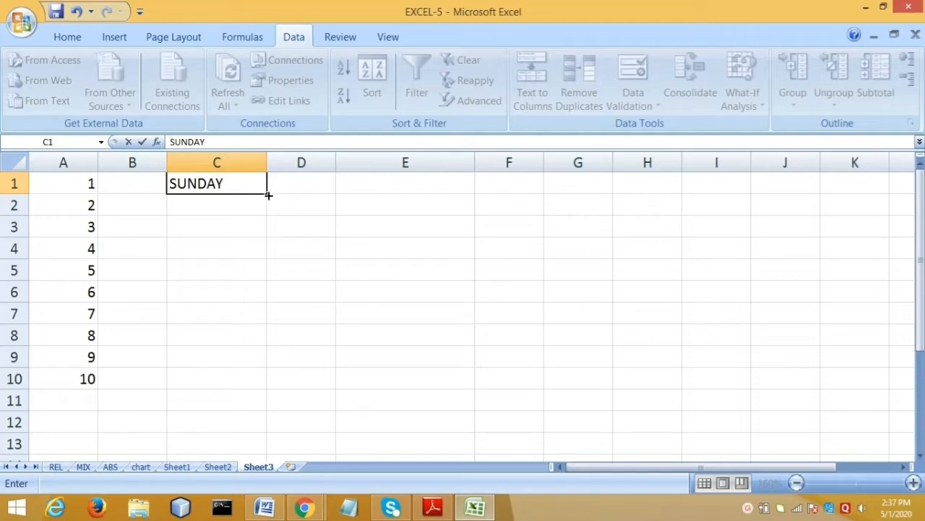
pyautogui.moveTo(268, 195); pyautogui.dragTo(271, 331)
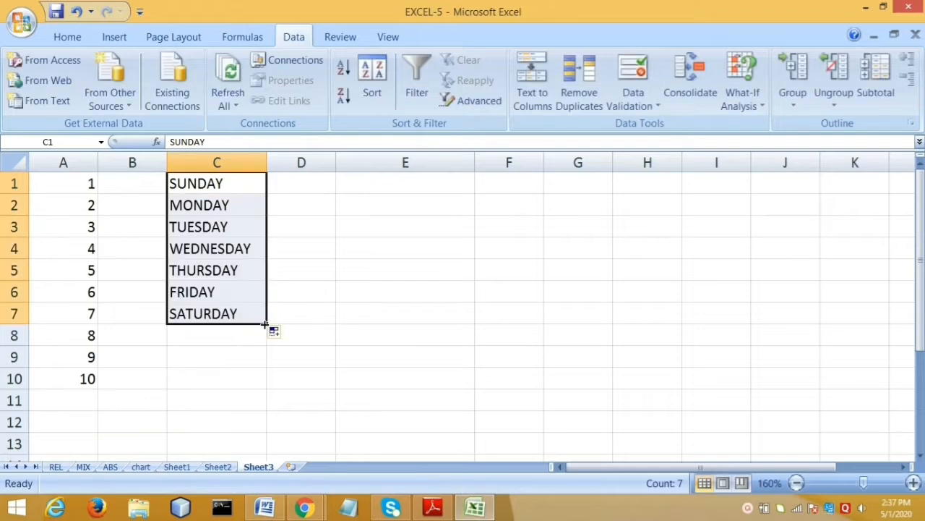
pyautogui.click(212, 187)
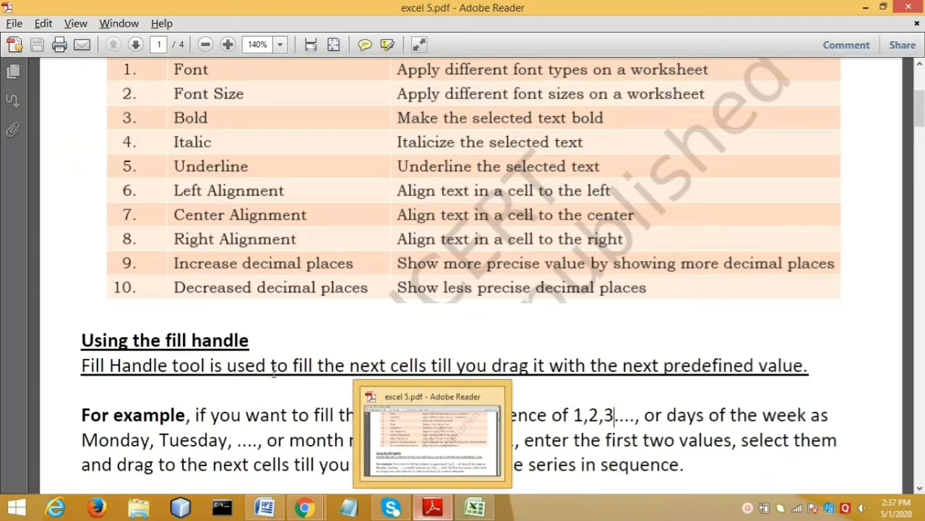
# - Switch to excel 5.pdf in Adobe Reader and read the Referencing /Addressing section, highlighting its definition and the relative, mixed and absolute types
pyautogui.scroll(-5, 211, 357)
pyautogui.scroll(-2, 211, 357)
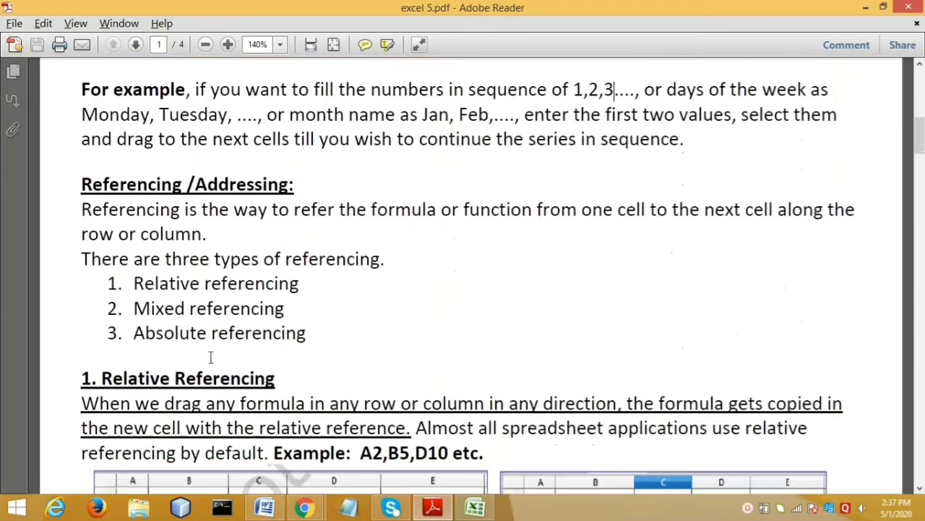
pyautogui.moveTo(81, 185); pyautogui.dragTo(284, 186)
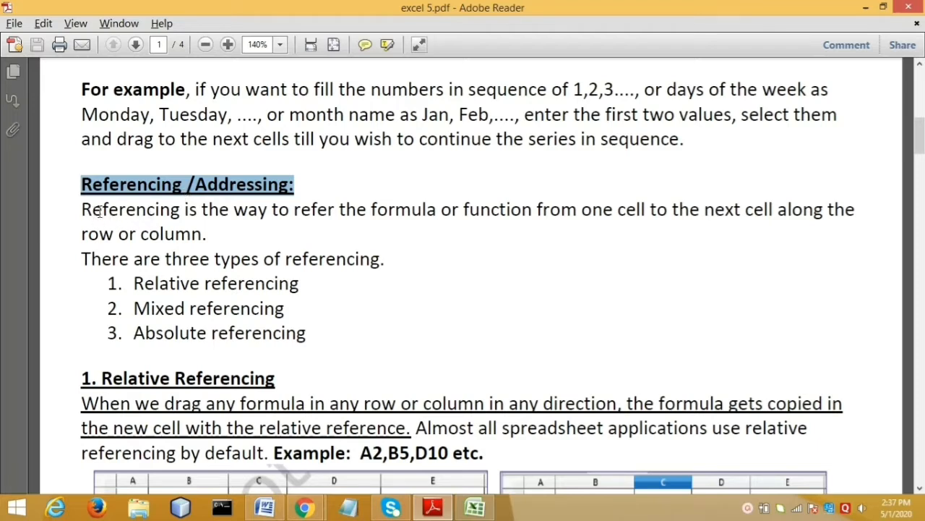
pyautogui.moveTo(82, 210); pyautogui.dragTo(288, 211)
pyautogui.moveTo(357, 214); pyautogui.dragTo(778, 209)
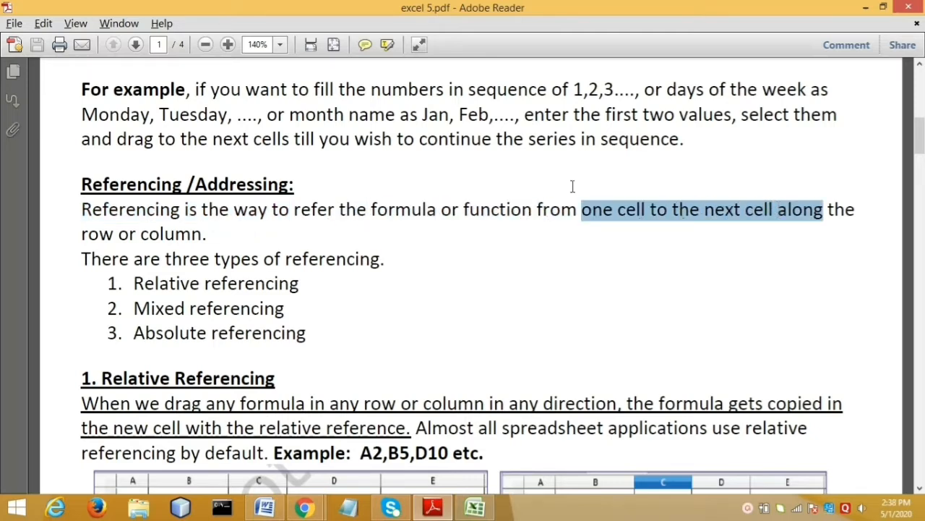
pyautogui.moveTo(82, 233); pyautogui.dragTo(202, 235)
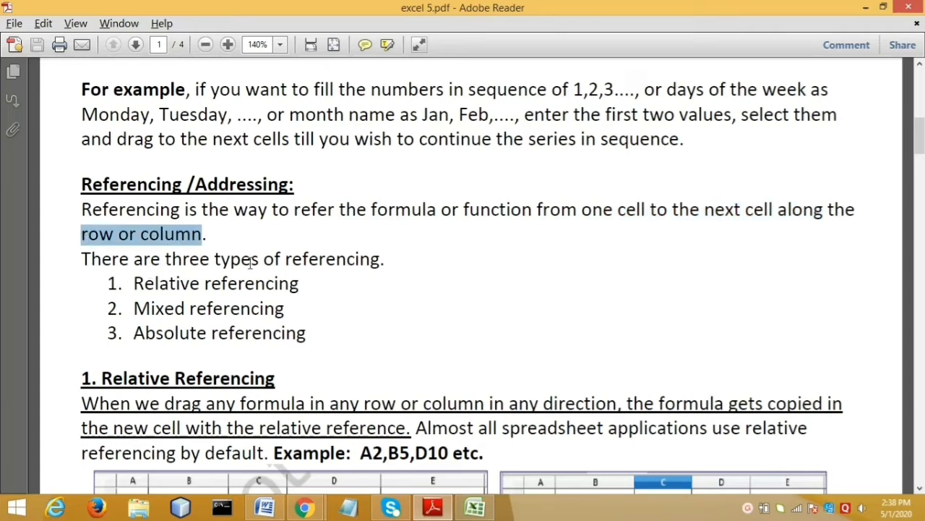
pyautogui.moveTo(133, 285); pyautogui.dragTo(299, 285)
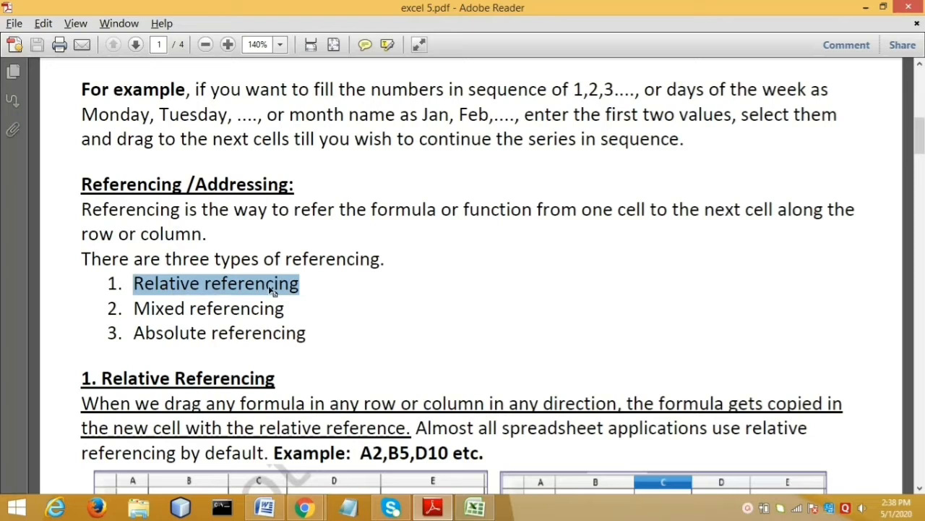
pyautogui.moveTo(134, 309); pyautogui.dragTo(283, 309)
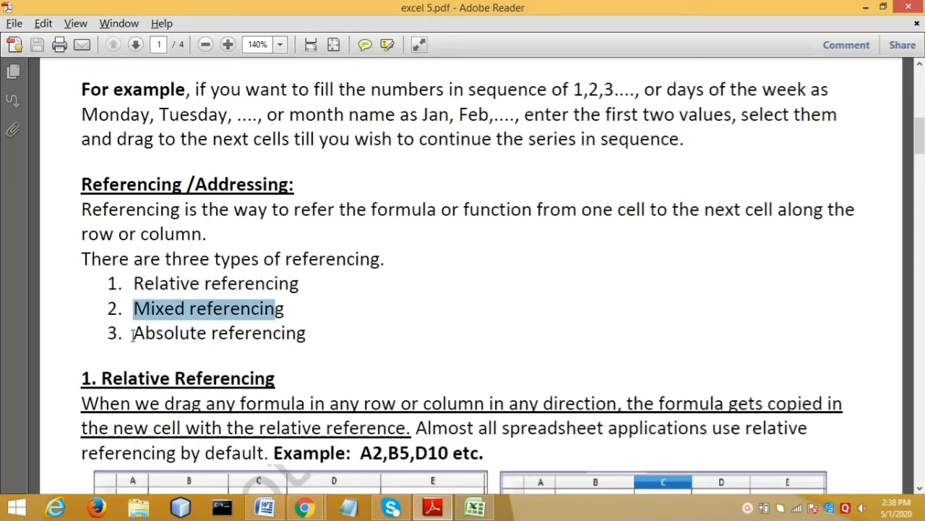
pyautogui.moveTo(133, 333); pyautogui.dragTo(268, 332)
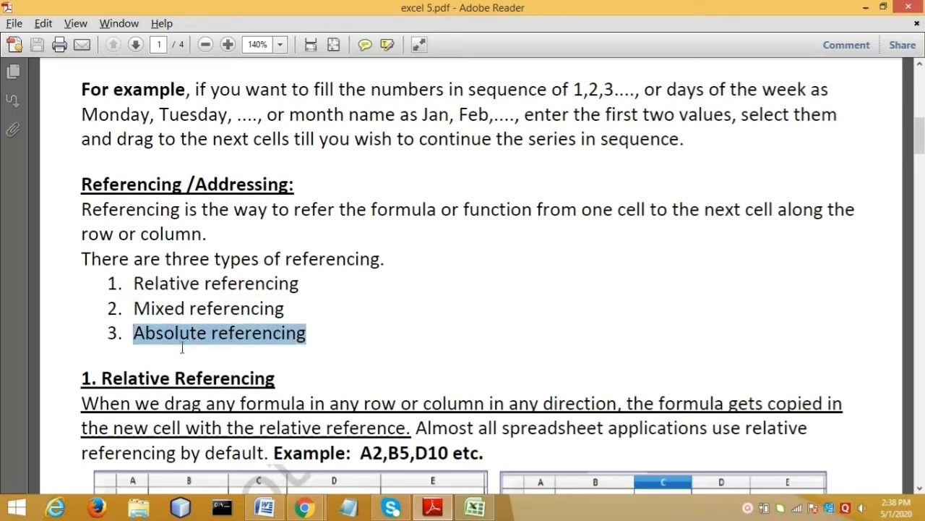
# - Read the Relative Referencing definition, highlighting the phrases about dragging a formula by row or column and copying it with the relative reference
pyautogui.scroll(-3, 182, 348)
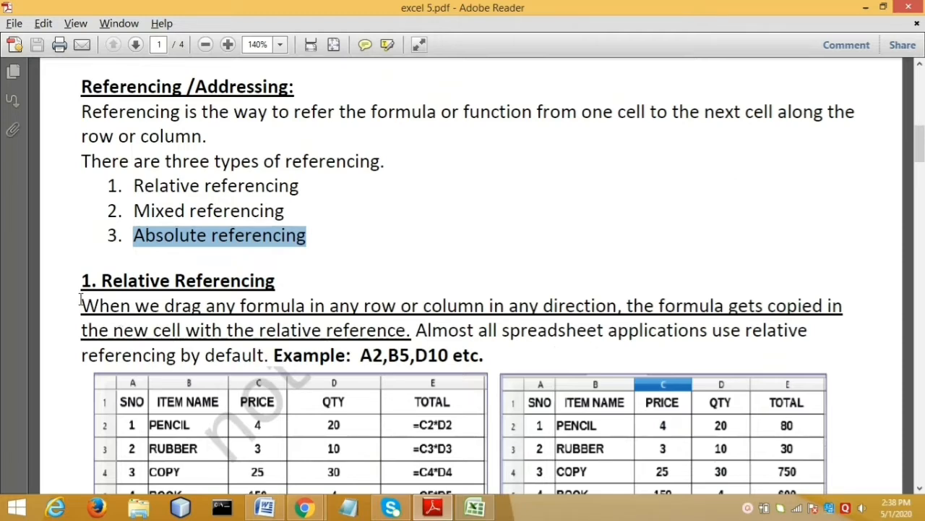
pyautogui.moveTo(81, 304); pyautogui.dragTo(277, 299)
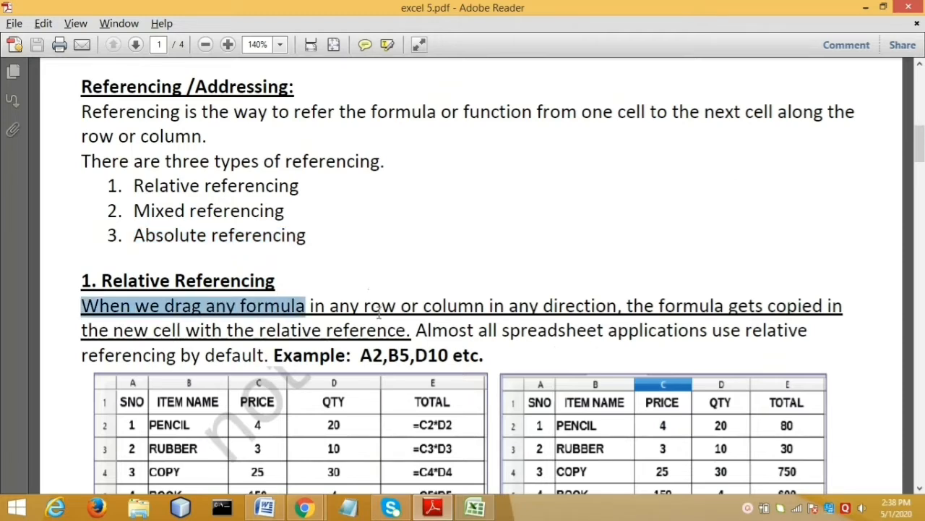
pyautogui.moveTo(365, 307); pyautogui.dragTo(453, 310)
pyautogui.moveTo(544, 307); pyautogui.dragTo(593, 309)
pyautogui.moveTo(715, 306); pyautogui.dragTo(818, 309)
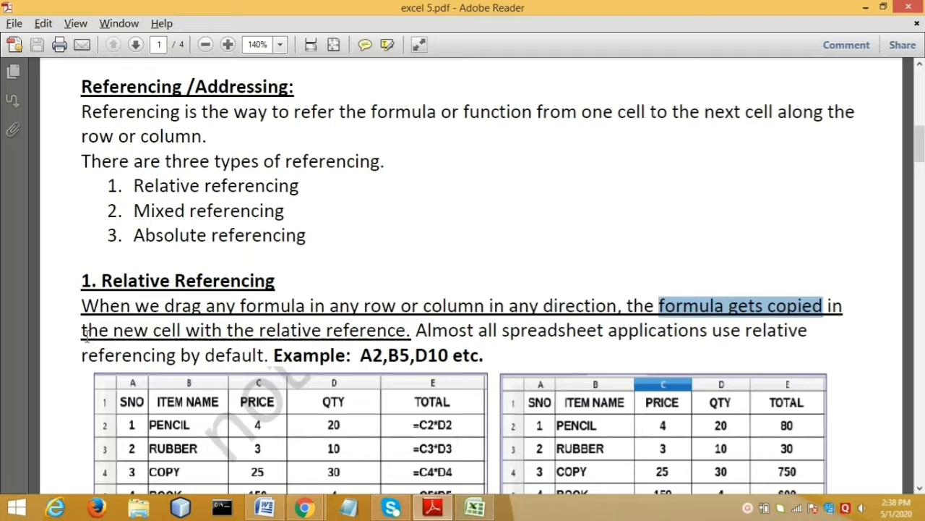
pyautogui.moveTo(87, 337); pyautogui.dragTo(336, 342)
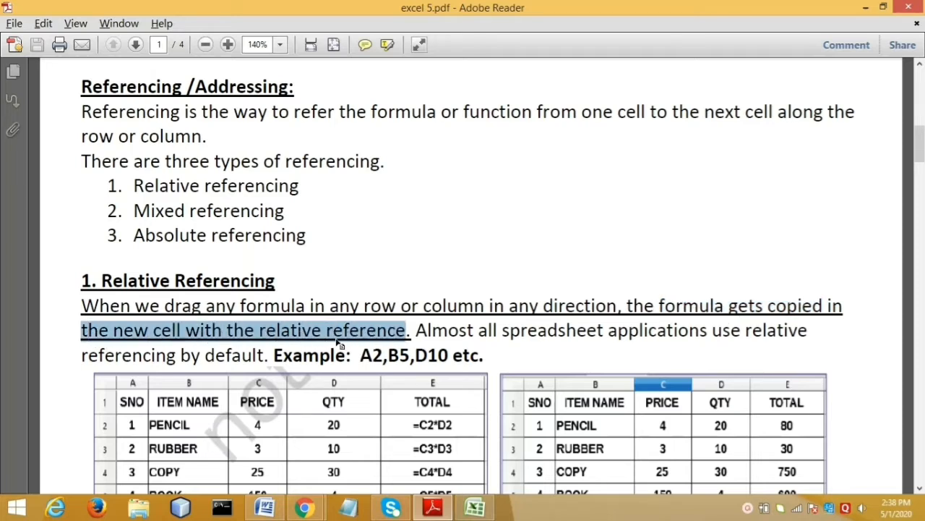
# - Read about relative referencing as the default, highlighting the example references A2, B5 and D10, and view the example tables
pyautogui.scroll(-2, 339, 346)
pyautogui.scroll(-1, 325, 352)
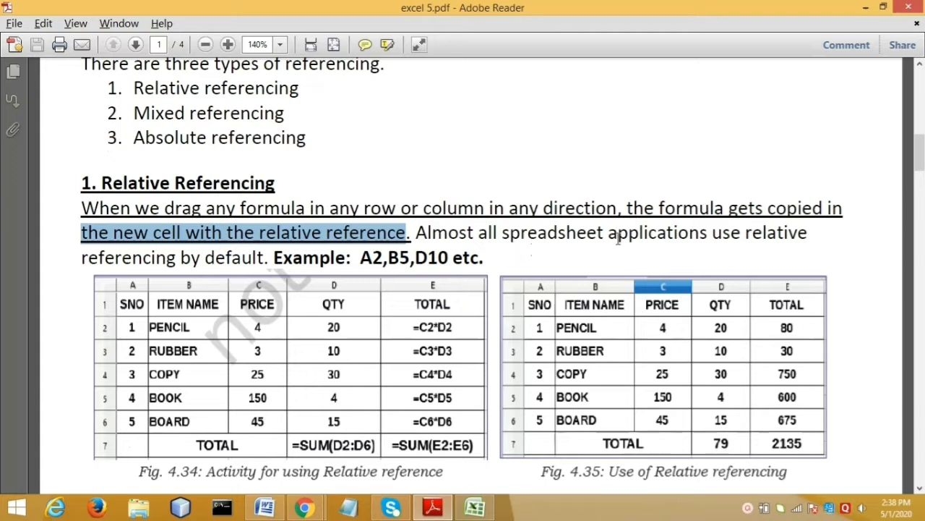
pyautogui.moveTo(711, 233); pyautogui.dragTo(807, 232)
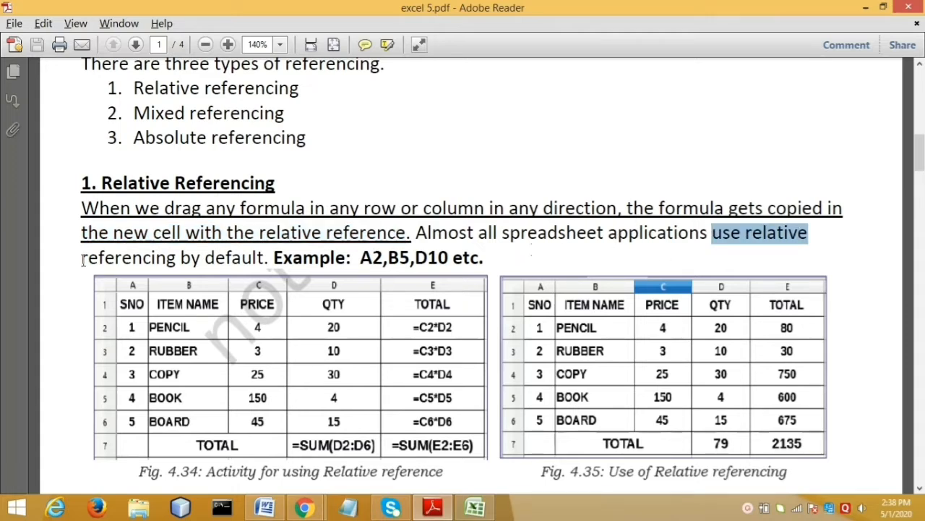
pyautogui.moveTo(82, 259); pyautogui.dragTo(230, 264)
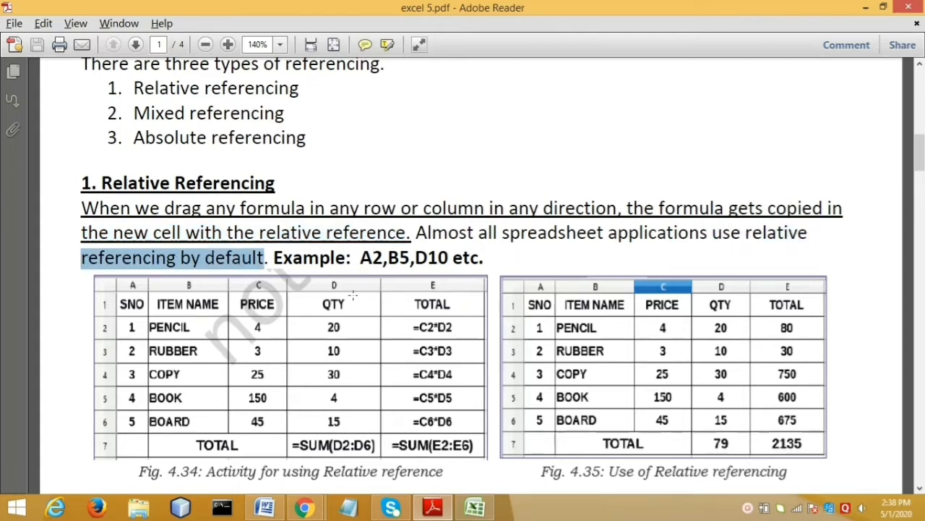
pyautogui.moveTo(361, 258); pyautogui.dragTo(384, 261)
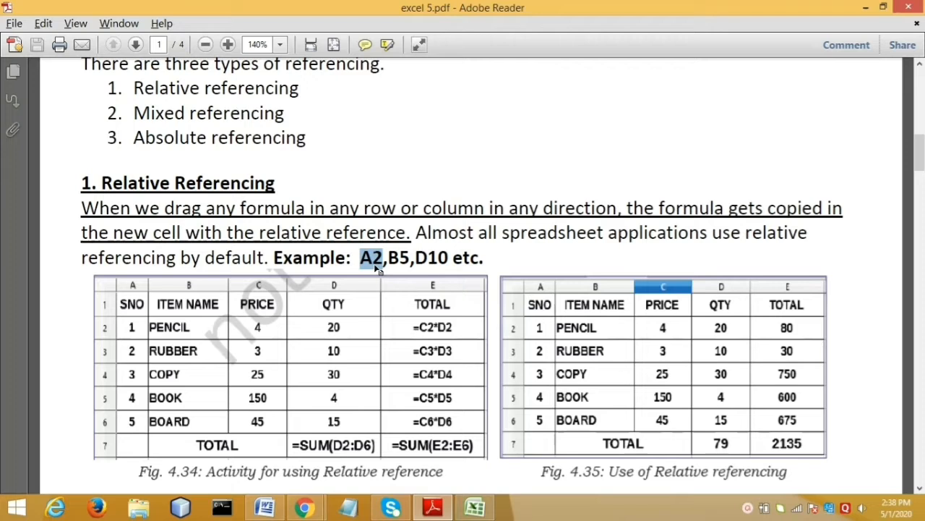
pyautogui.click(377, 266)
pyautogui.moveTo(389, 258); pyautogui.dragTo(448, 259)
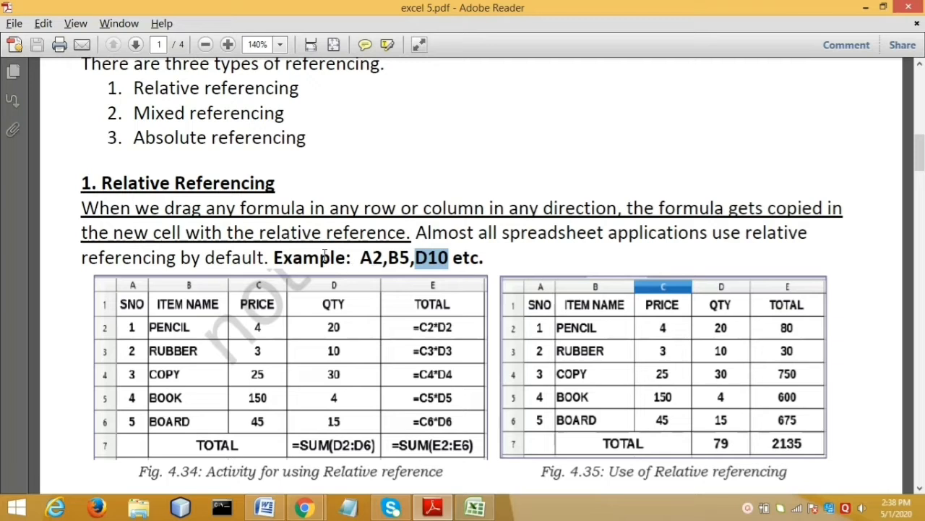
pyautogui.scroll(-1, 309, 277)
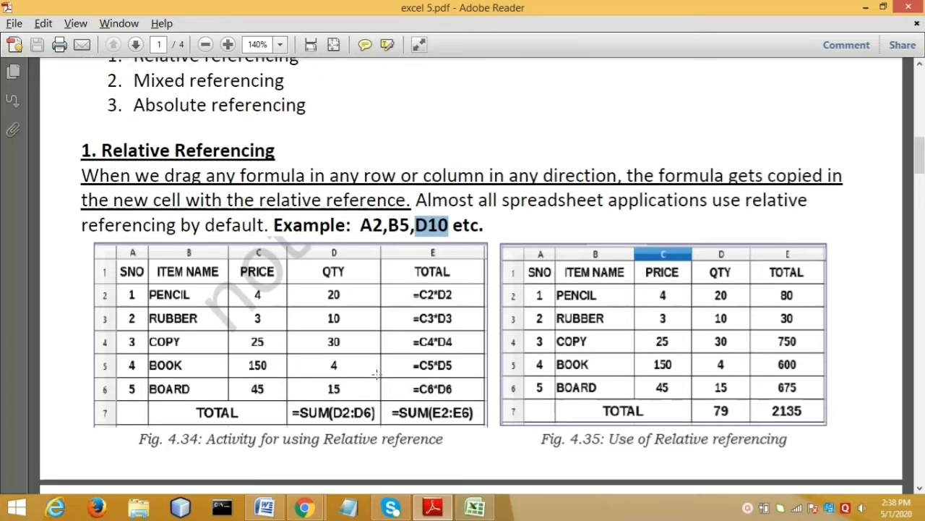
# - Switch to Excel and review the RELATIVE REFERENCE table on the REL sheet, going through the product names and the price and quantity headings
pyautogui.click(476, 508)
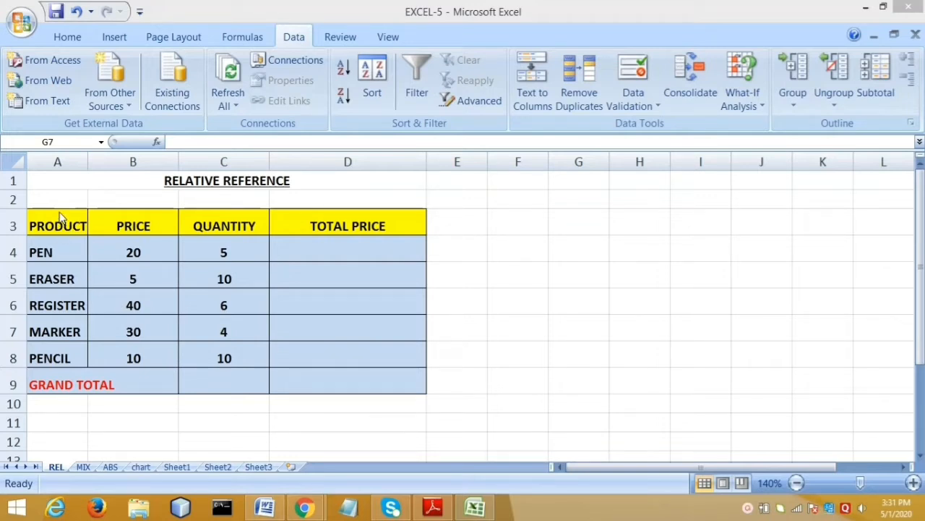
pyautogui.click(55, 225)
pyautogui.click(62, 252)
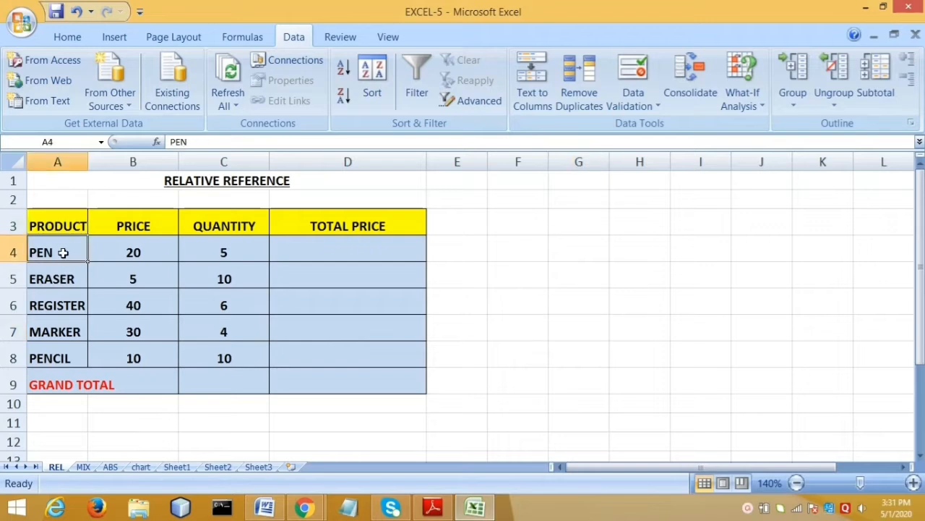
pyautogui.click(62, 279)
pyautogui.click(62, 304)
pyautogui.click(63, 338)
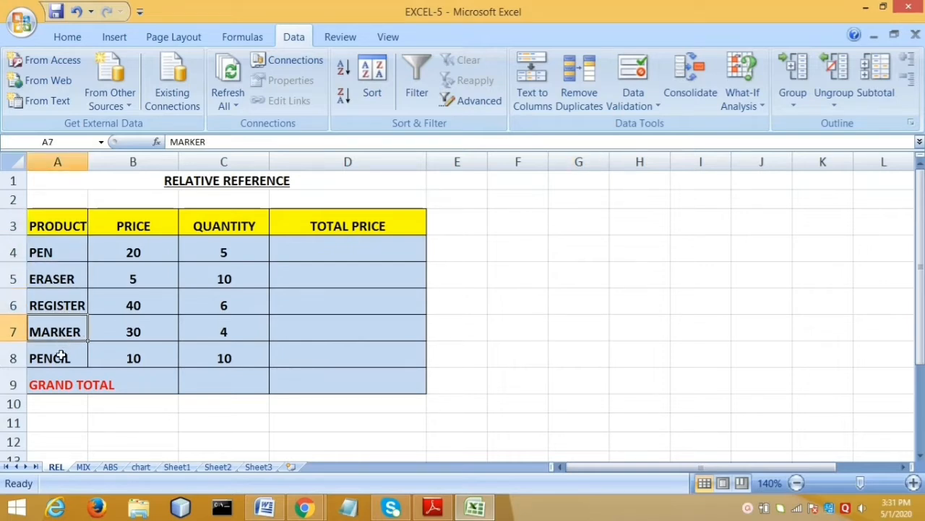
pyautogui.click(60, 355)
pyautogui.click(140, 222)
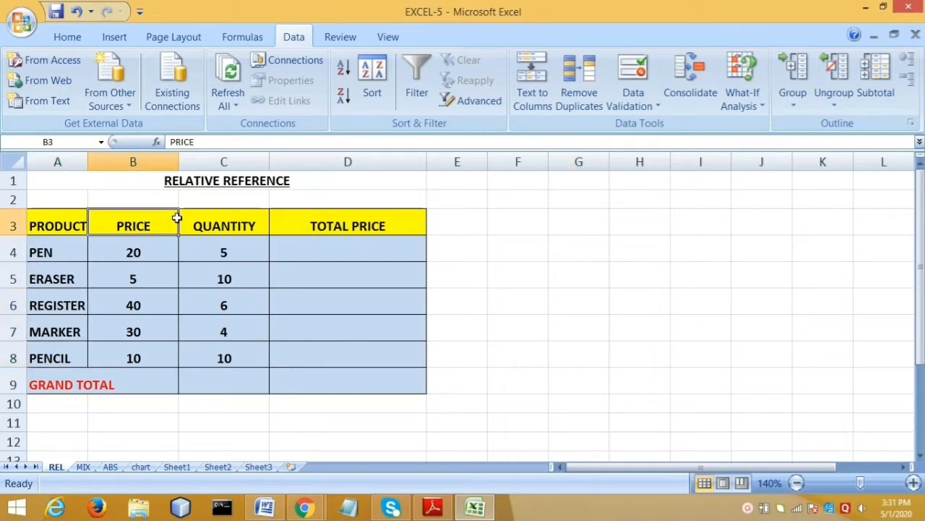
pyautogui.click(221, 222)
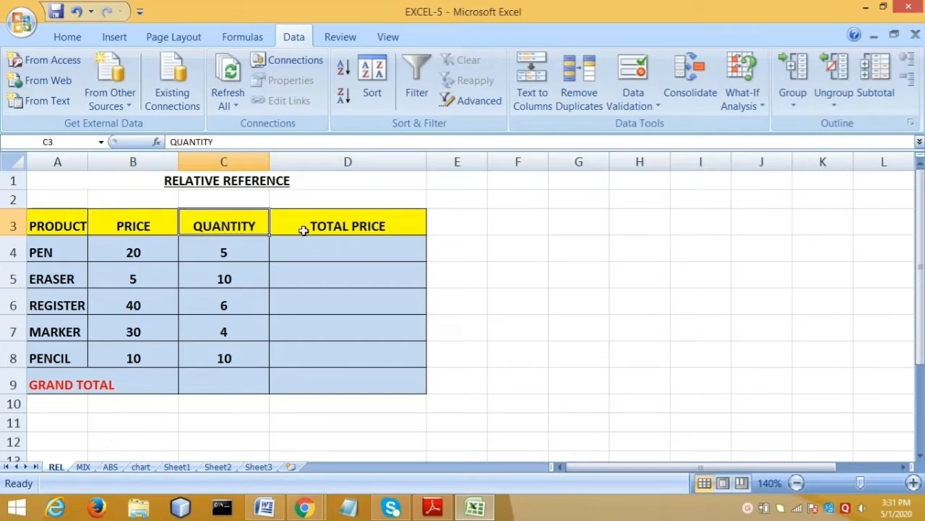
# - Calculate the pen's total price in cell D4 with the formula =B4*C4, and reselect D4
pyautogui.click(329, 244)
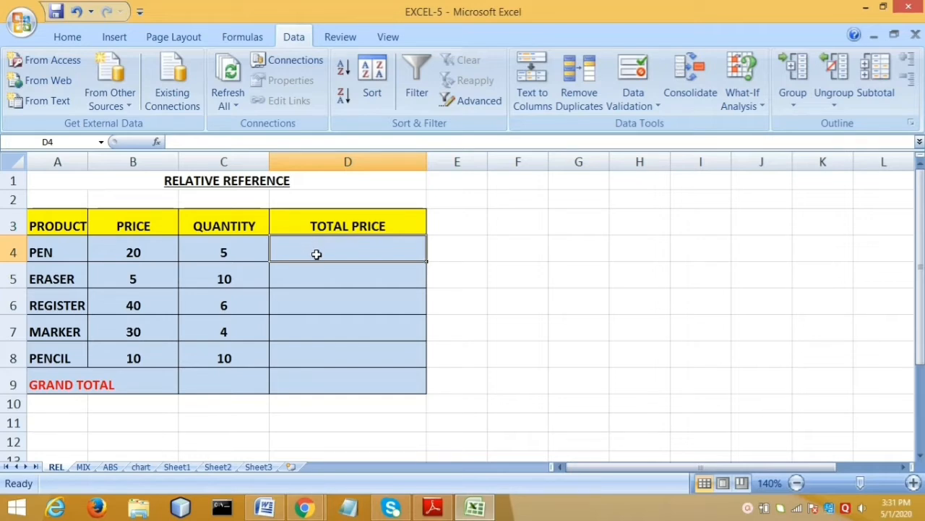
pyautogui.click(133, 251)
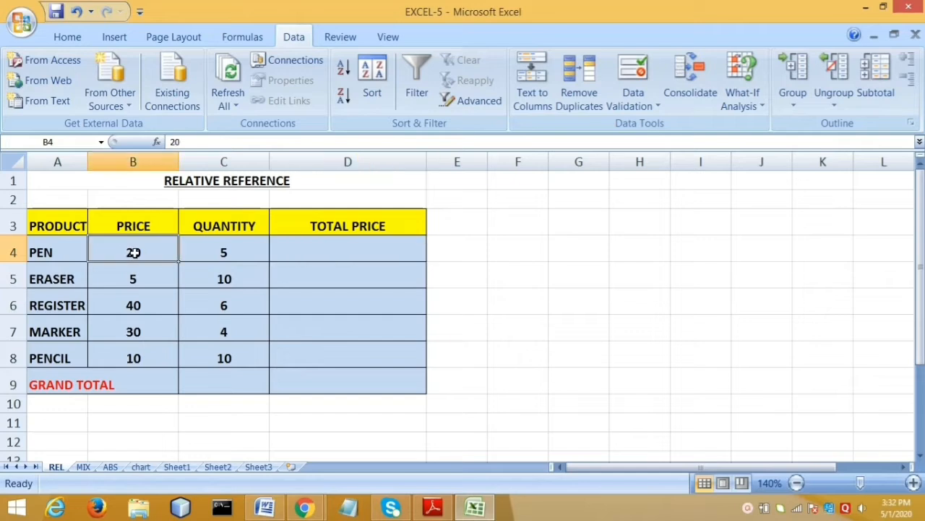
pyautogui.click(214, 251)
pyautogui.click(319, 250)
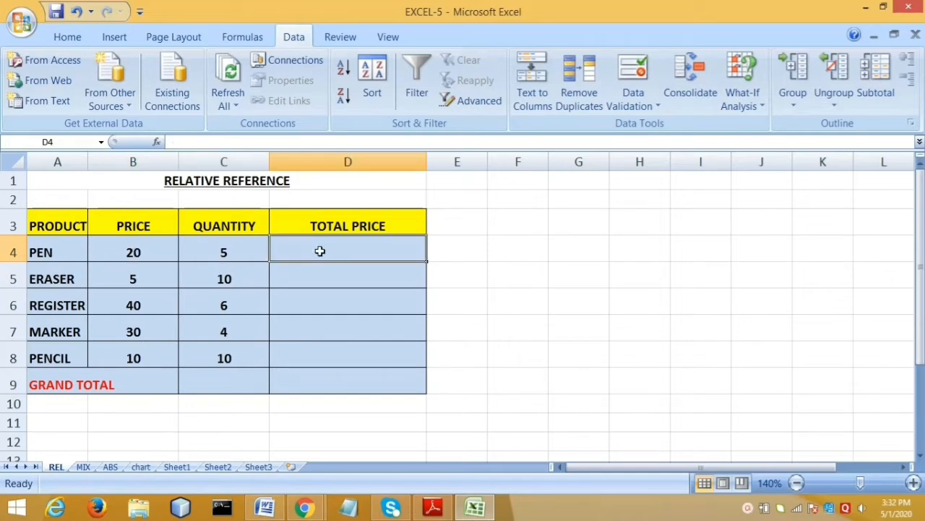
pyautogui.click(260, 140)
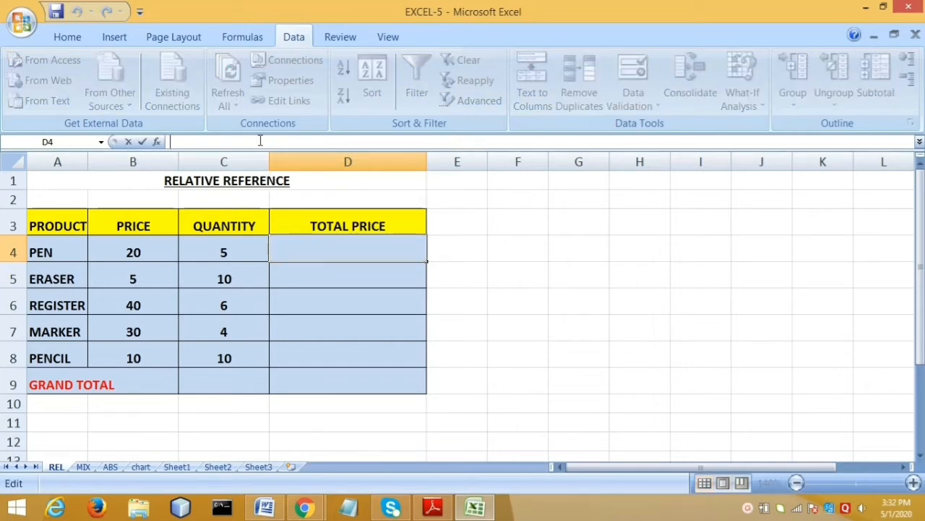
pyautogui.write('=')
pyautogui.click(155, 252)
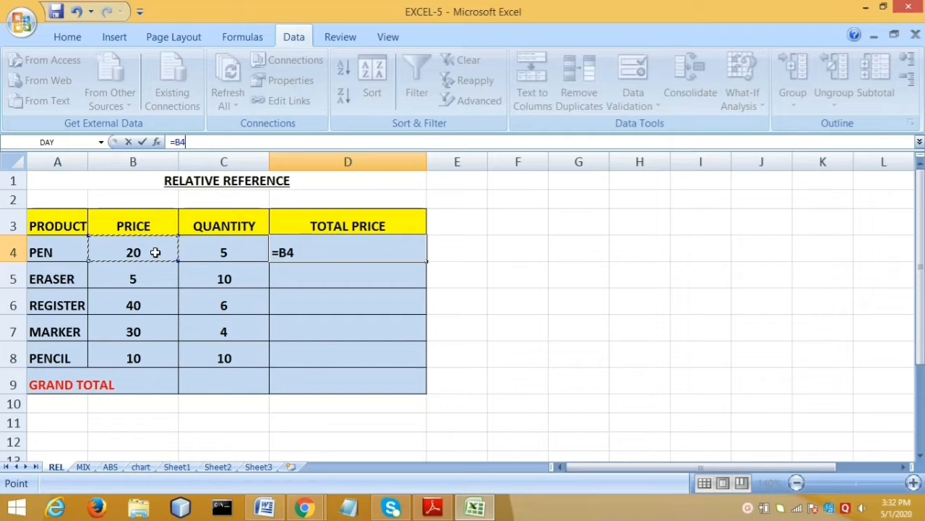
pyautogui.write('*')
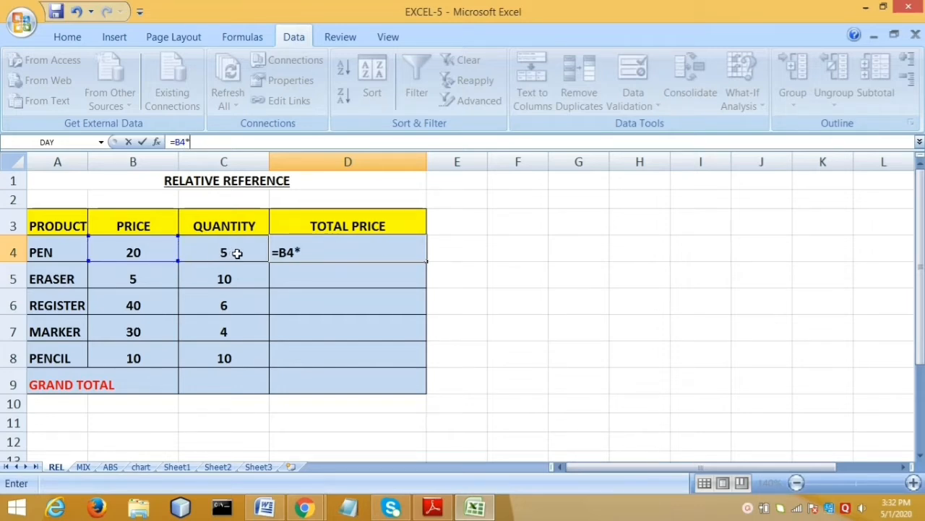
pyautogui.click(237, 253)
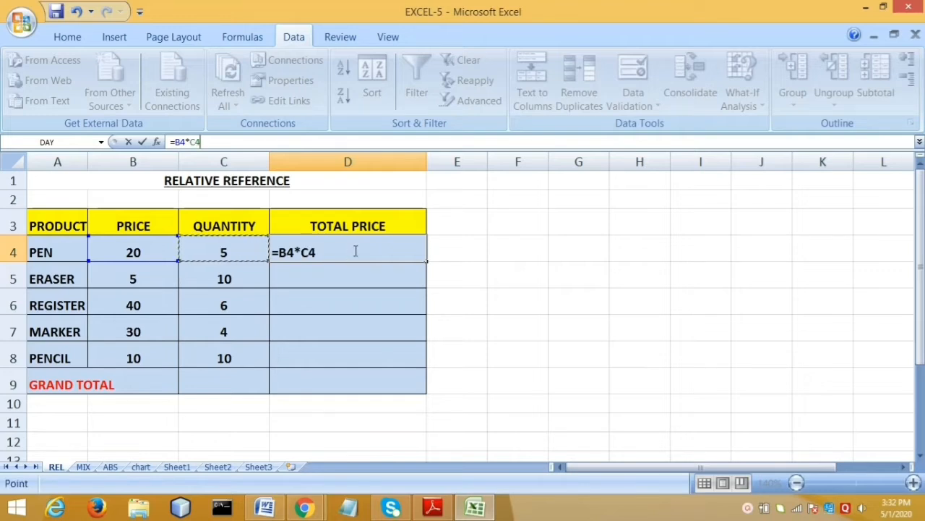
pyautogui.press('Return')
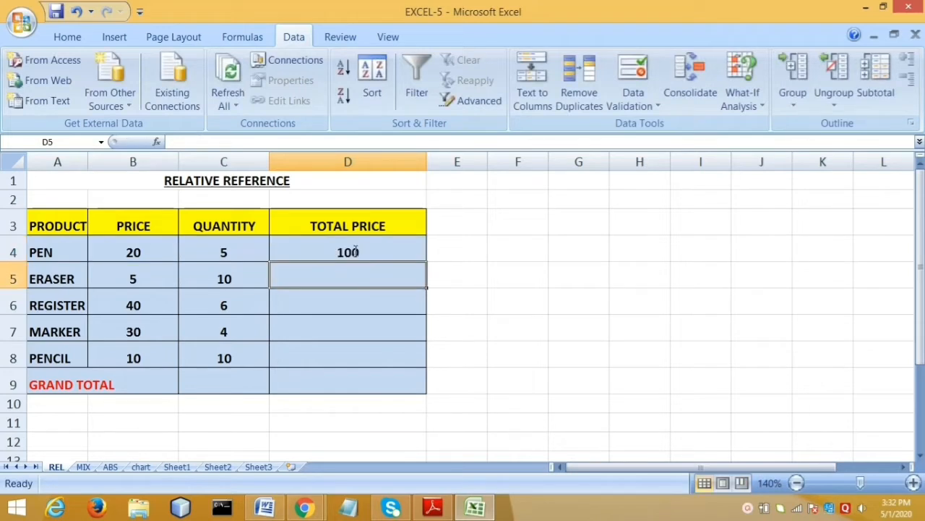
pyautogui.click(355, 252)
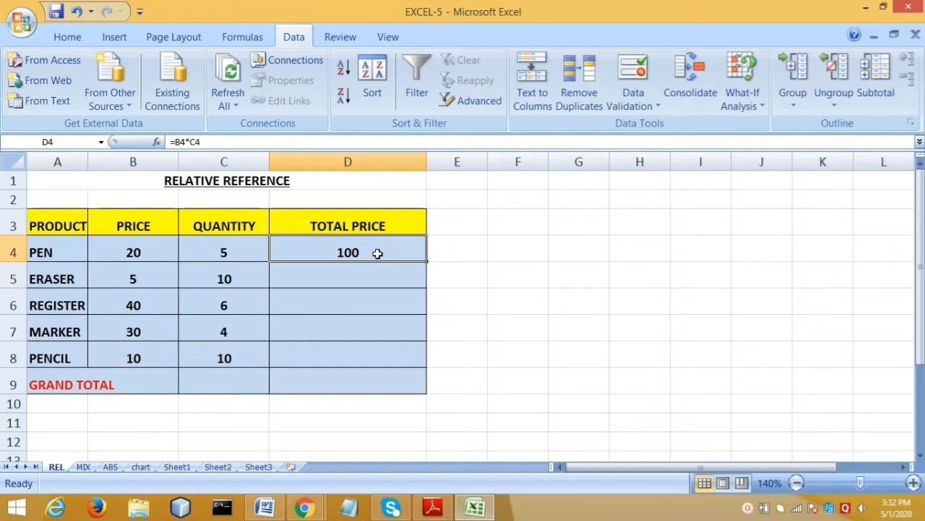
# - Fill the total price formula from cell D4 down through D8 for the remaining products
pyautogui.click(240, 252)
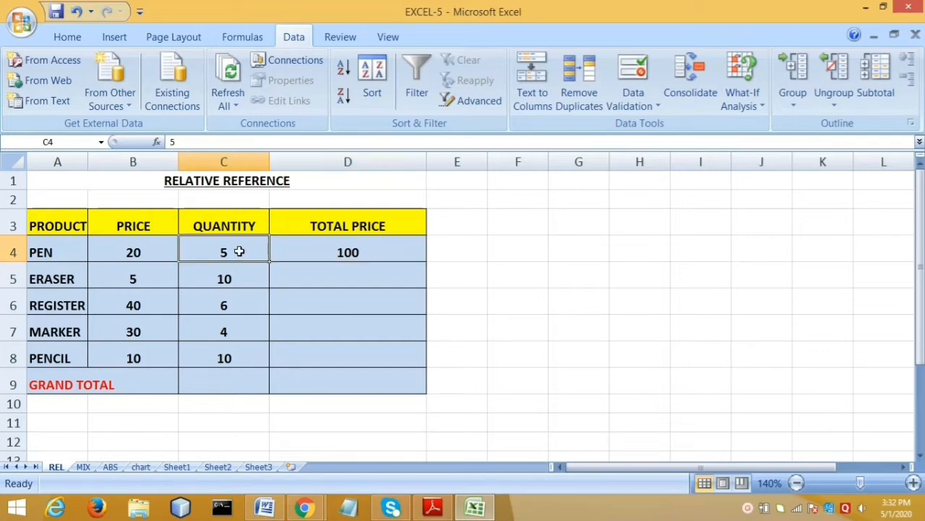
pyautogui.click(73, 251)
pyautogui.click(307, 251)
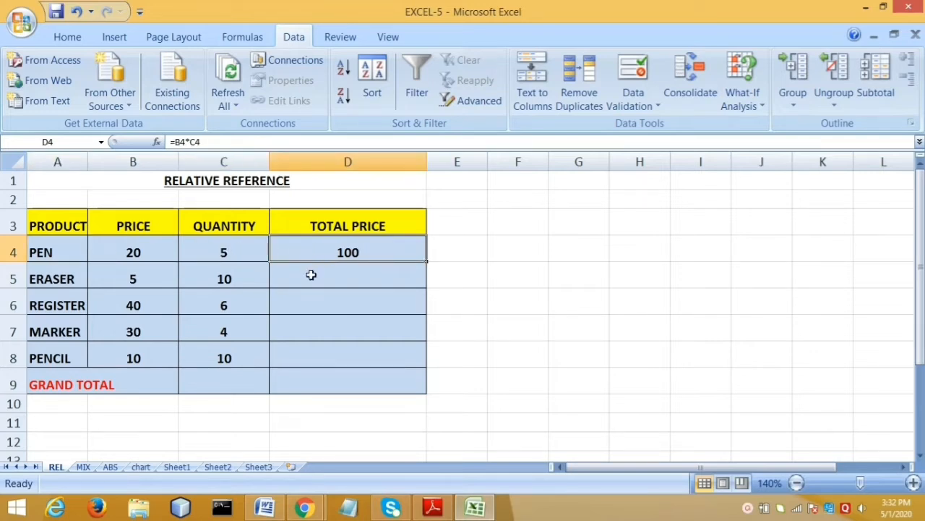
pyautogui.click(311, 280)
pyautogui.click(315, 306)
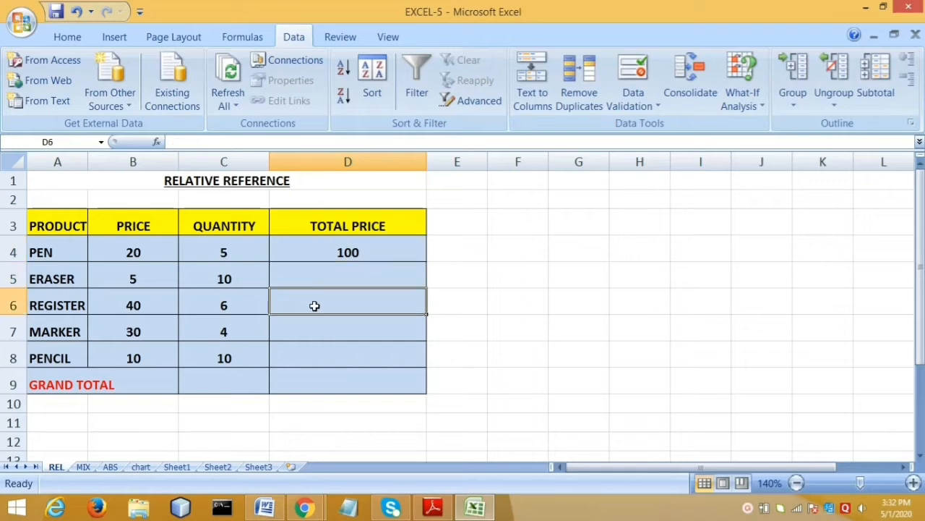
pyautogui.click(320, 333)
pyautogui.click(320, 353)
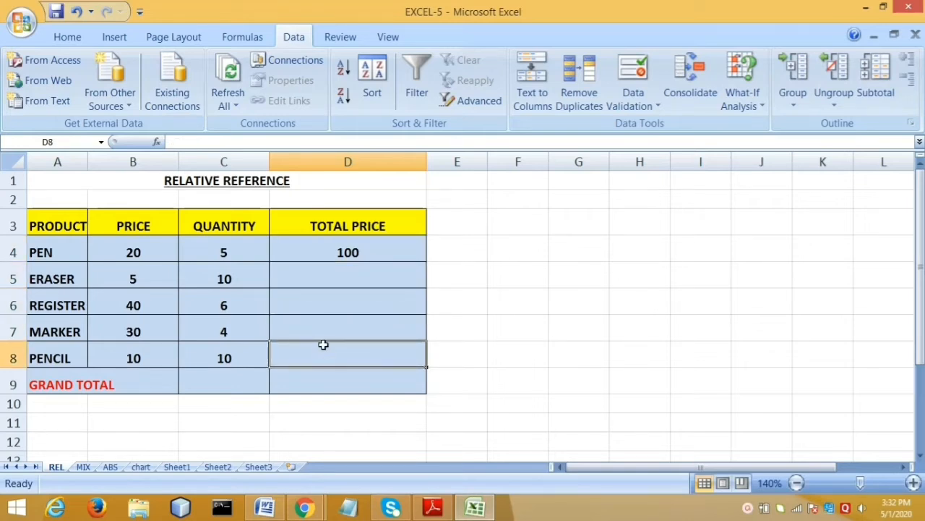
pyautogui.click(388, 254)
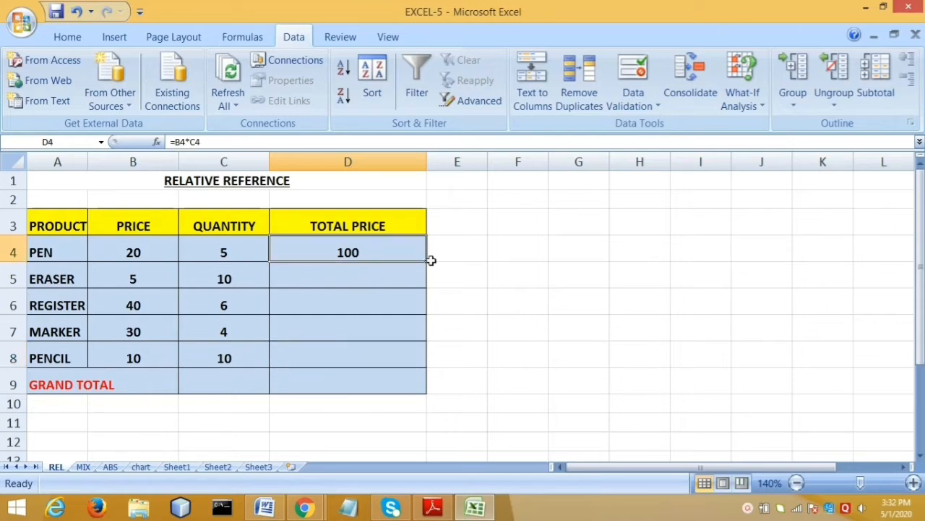
pyautogui.moveTo(427, 262); pyautogui.dragTo(420, 361)
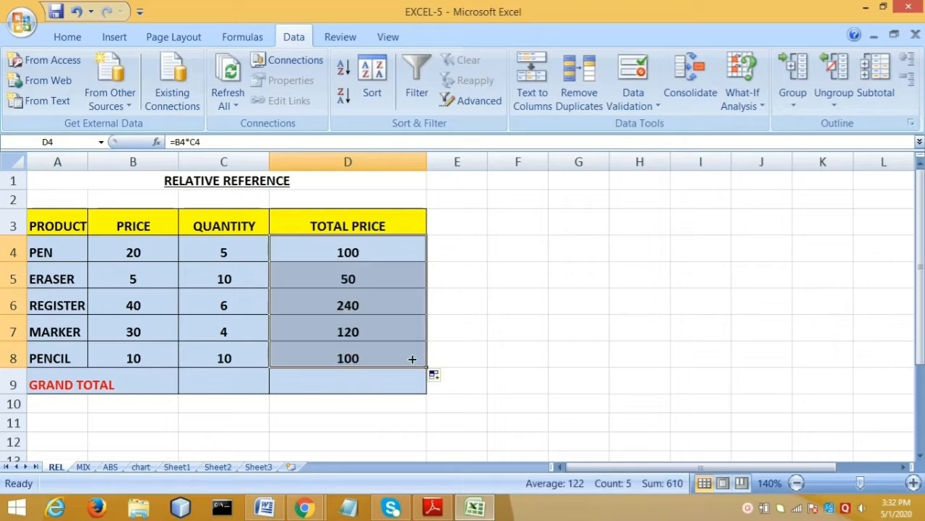
# - Inspect the copied total price formulas in cells D5 to D8 and compare them with the price and quantity cells
pyautogui.click(376, 279)
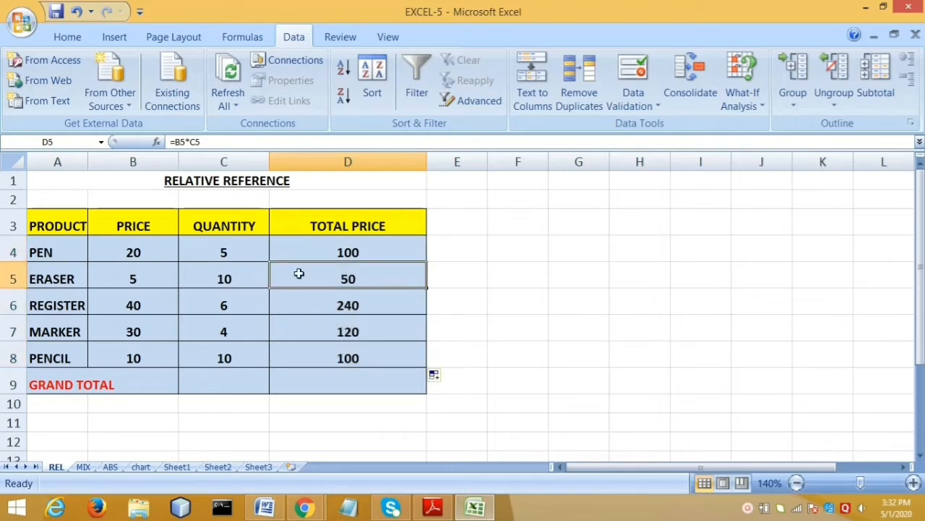
pyautogui.click(345, 308)
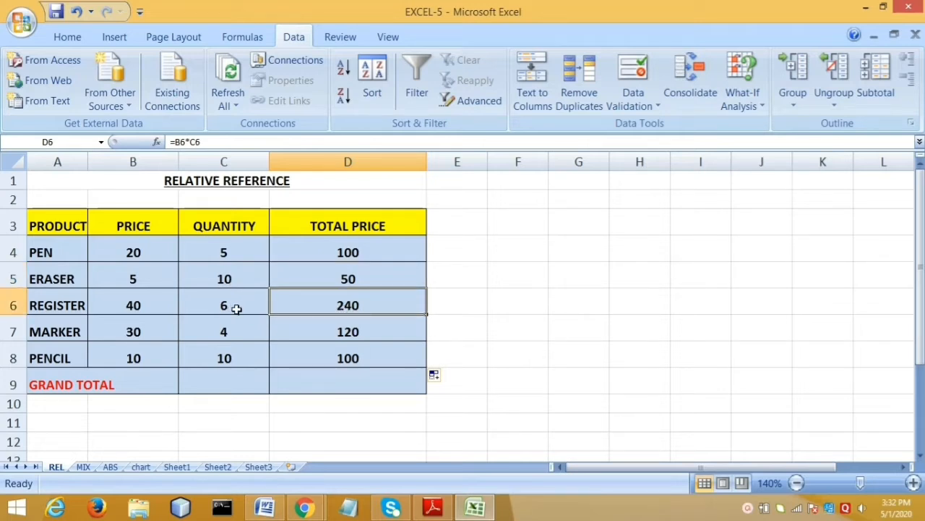
pyautogui.click(343, 332)
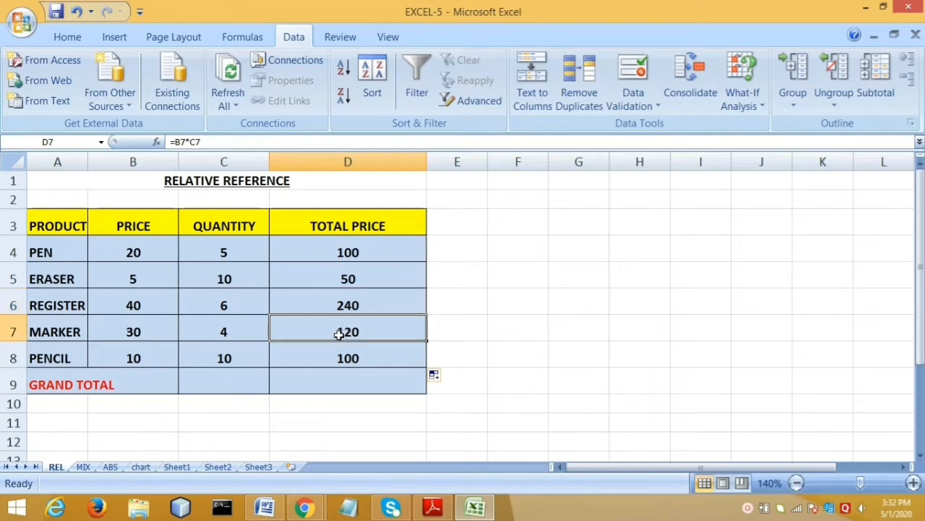
pyautogui.click(224, 332)
pyautogui.click(366, 359)
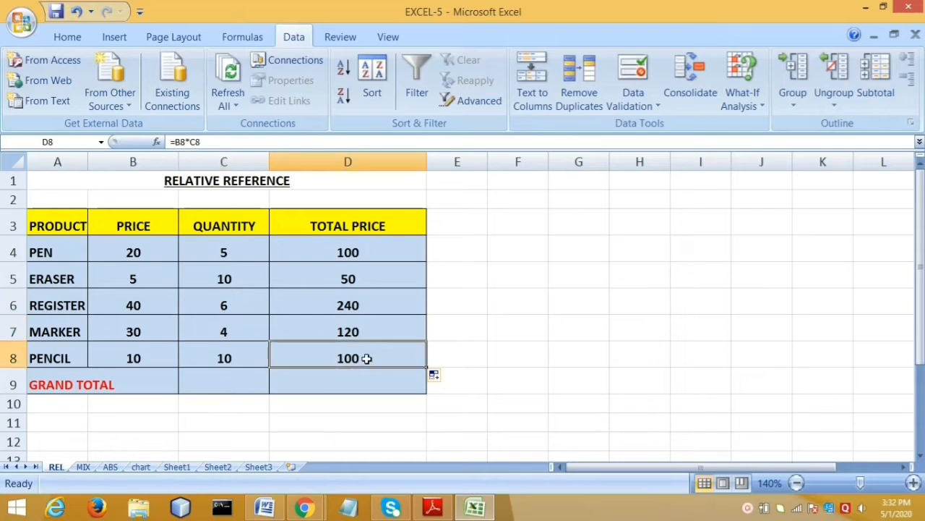
pyautogui.click(228, 357)
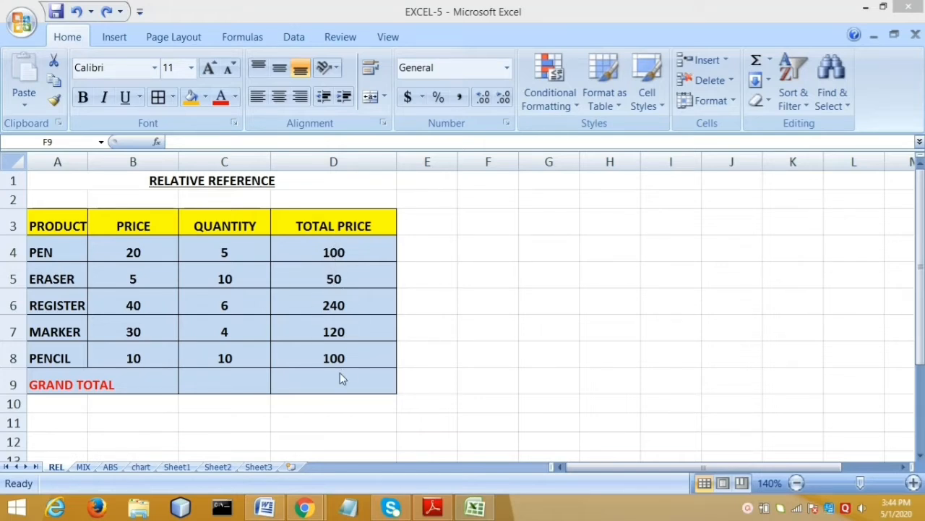
# - Show formulas instead of results on the REL sheet and examine which price and quantity cells the total price formulas reference
pyautogui.click(252, 38)
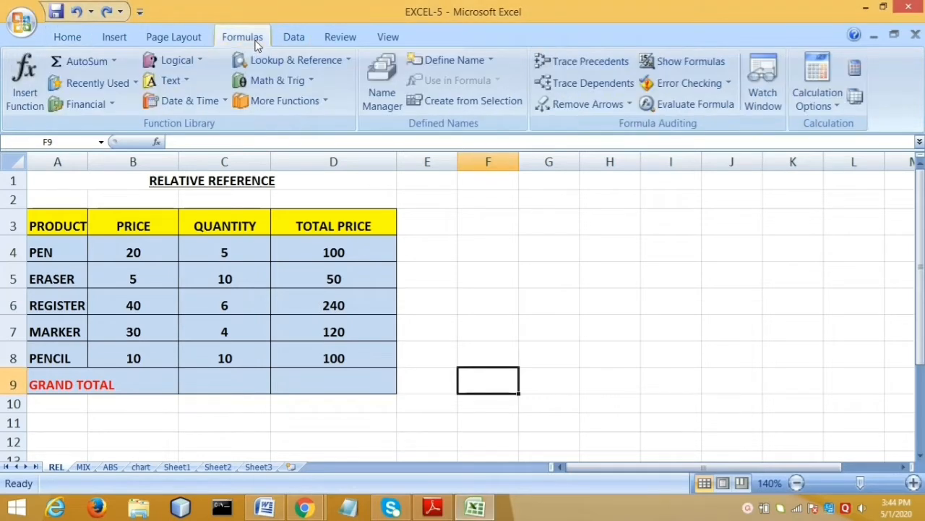
pyautogui.click(667, 64)
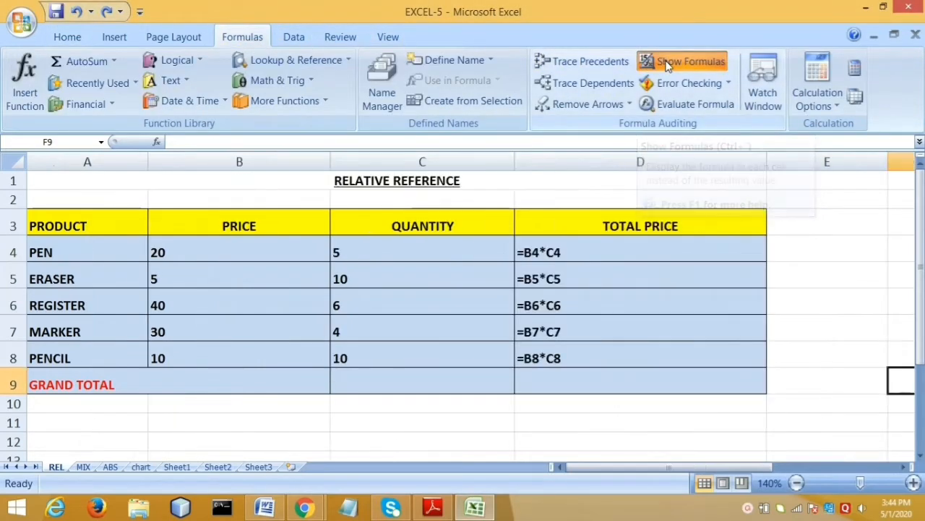
pyautogui.doubleClick(577, 258)
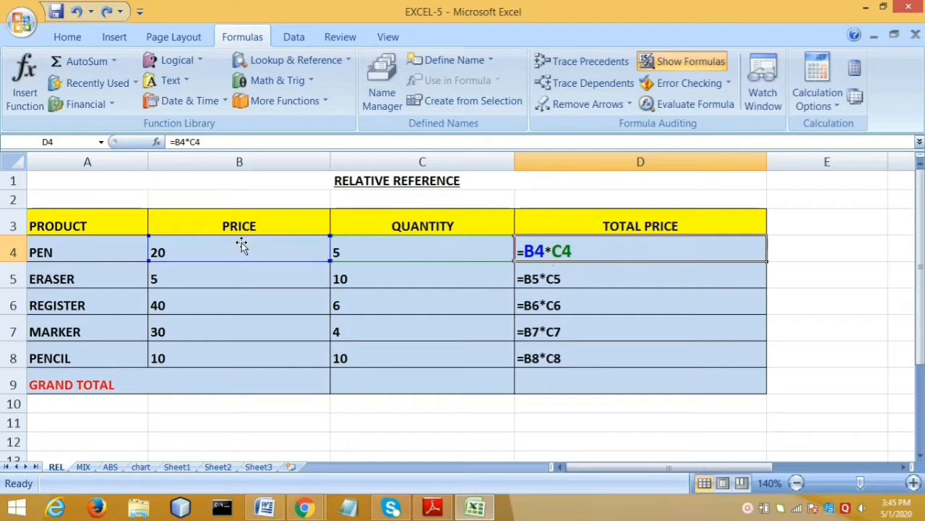
pyautogui.click(362, 252)
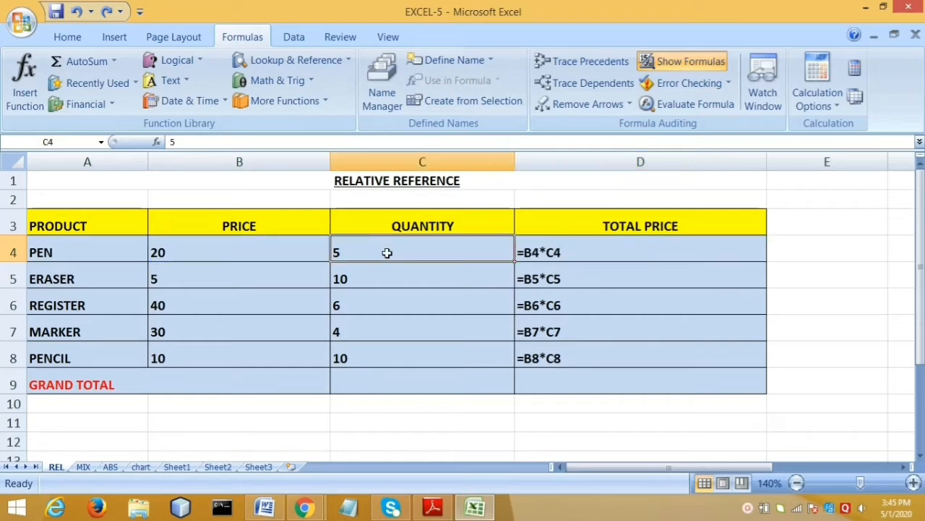
pyautogui.click(249, 252)
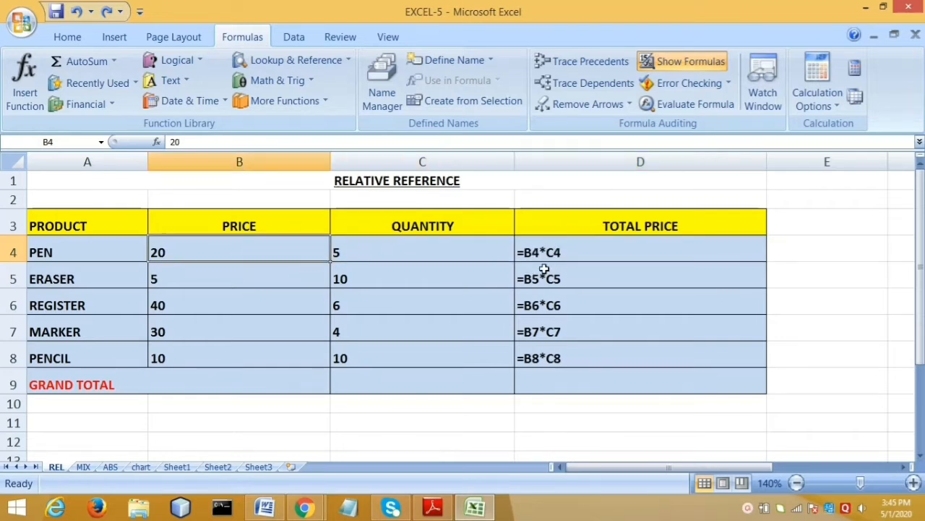
pyautogui.click(455, 250)
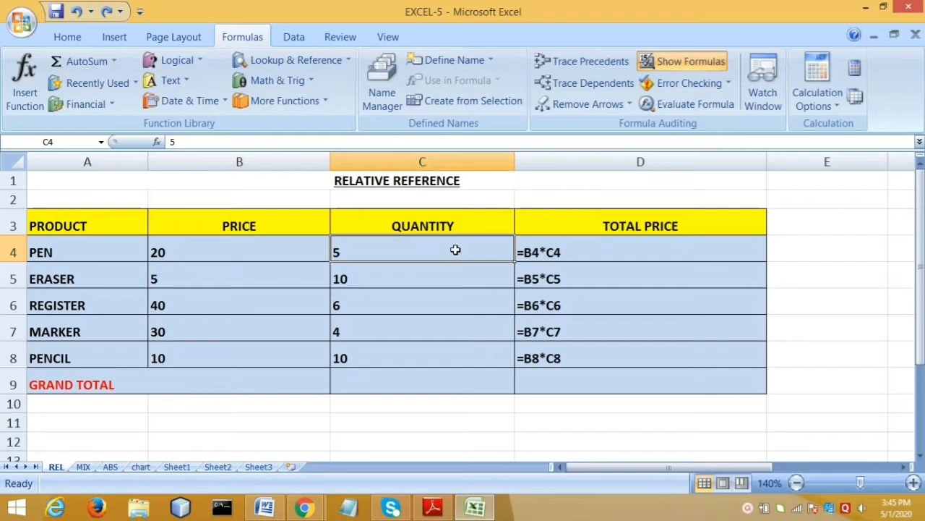
pyautogui.doubleClick(593, 253)
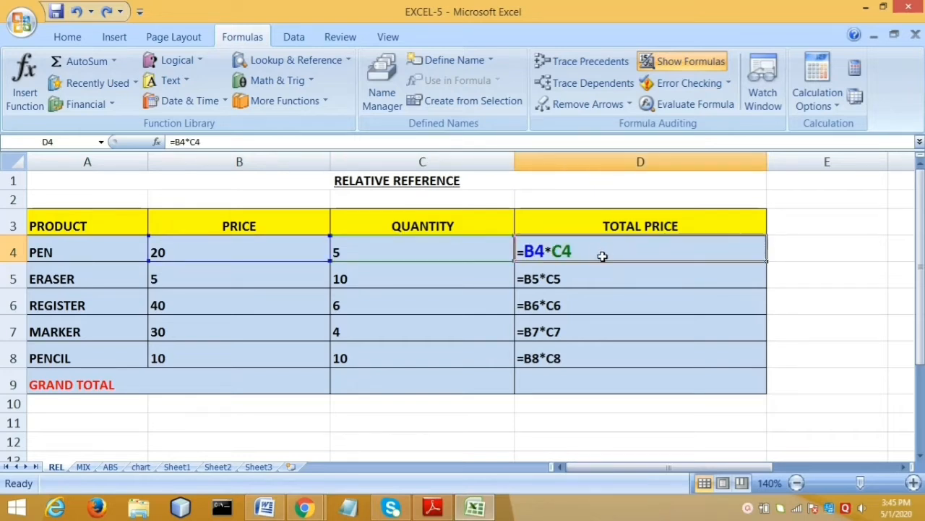
pyautogui.doubleClick(534, 282)
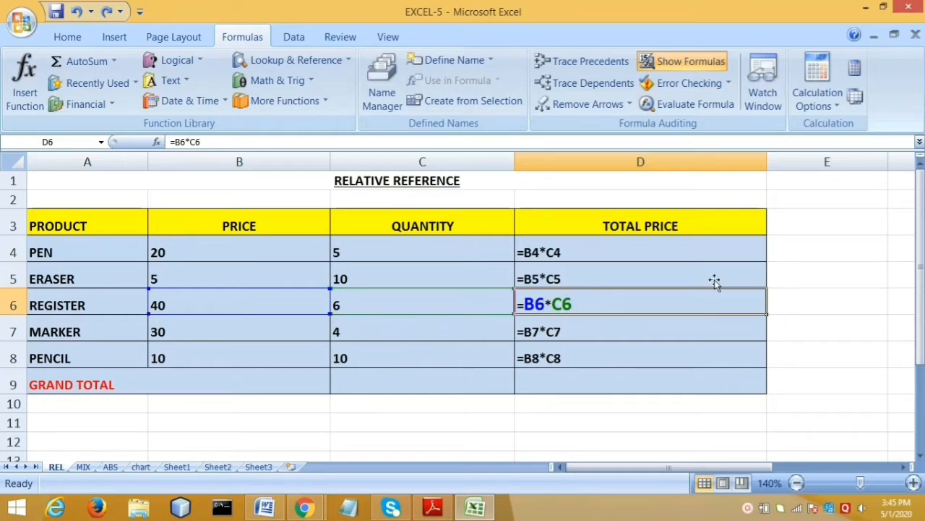
pyautogui.doubleClick(719, 250)
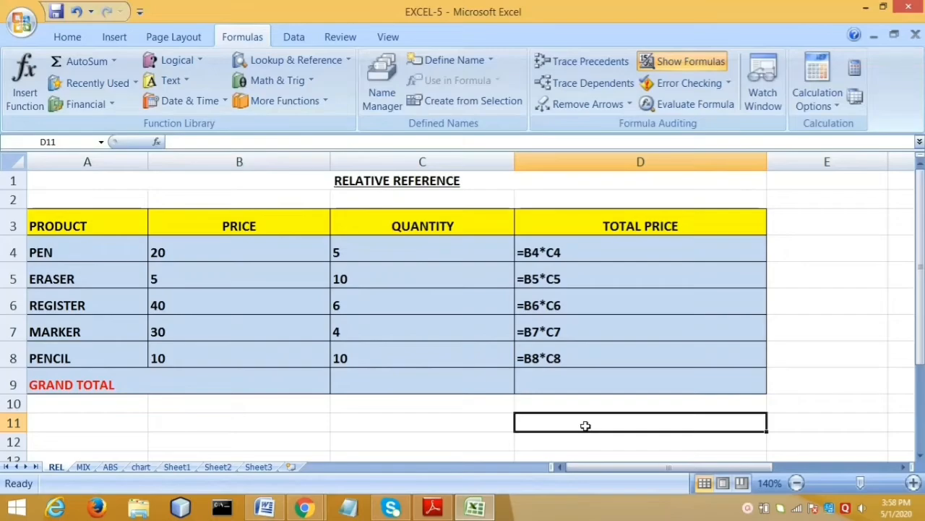
# - Switch to the excel 5.pdf document in Adobe Reader and read the Mixed referencing definition, highlighting "$ sign is used"
pyautogui.click(434, 508)
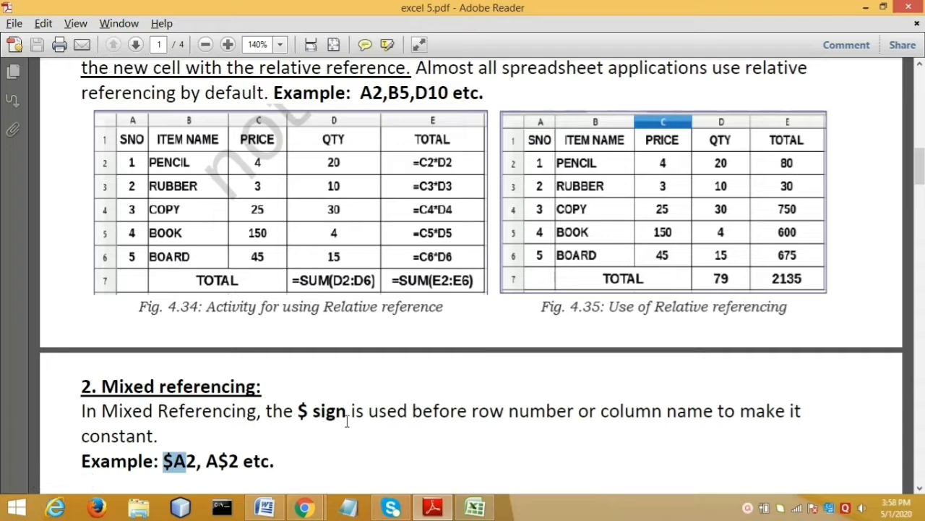
pyautogui.moveTo(302, 410); pyautogui.dragTo(408, 410)
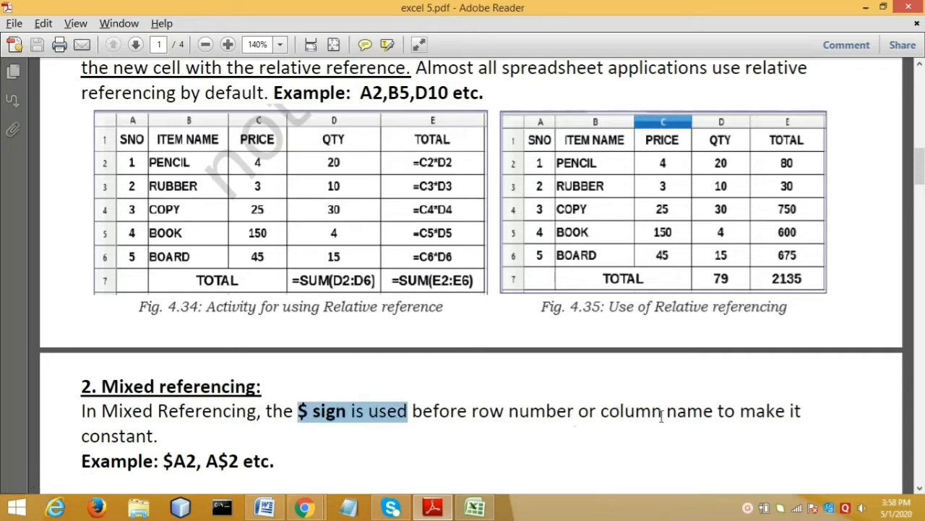
pyautogui.click(177, 442)
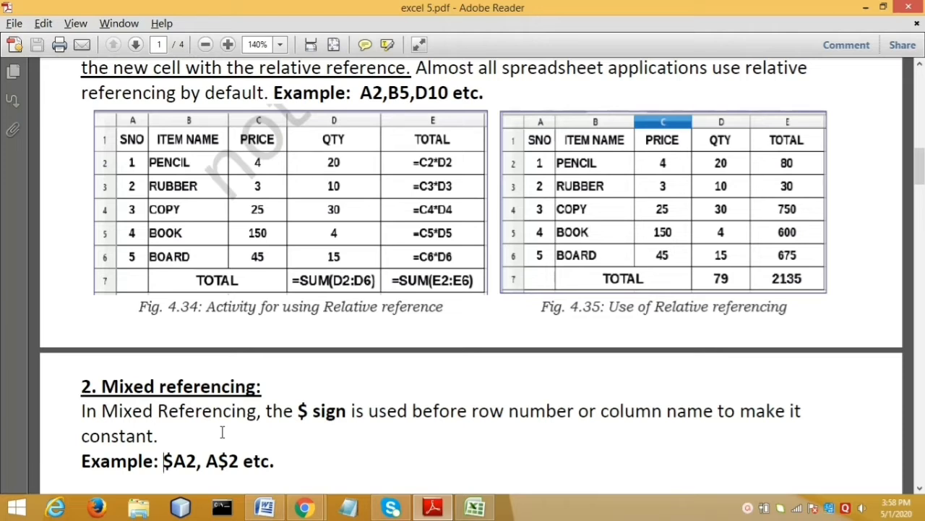
# - Study the mixed referencing examples, highlighting $A2, its column part $A, and the row part $2 of A$2
pyautogui.scroll(-6, 222, 432)
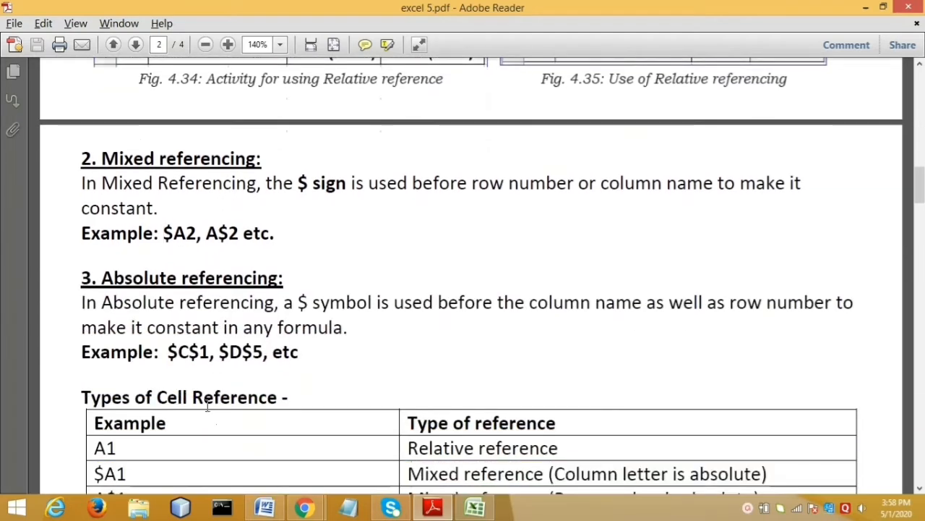
pyautogui.moveTo(164, 233); pyautogui.dragTo(195, 233)
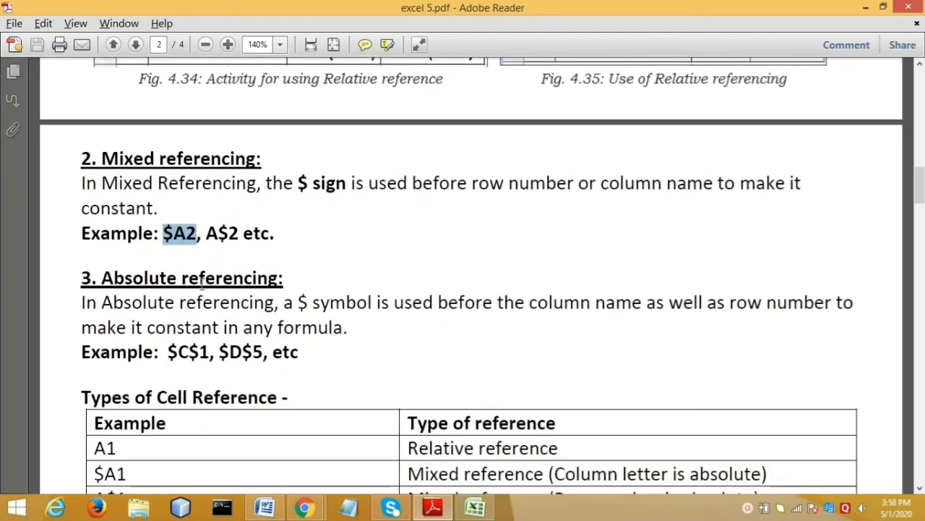
pyautogui.click(181, 233)
pyautogui.moveTo(163, 233); pyautogui.dragTo(182, 232)
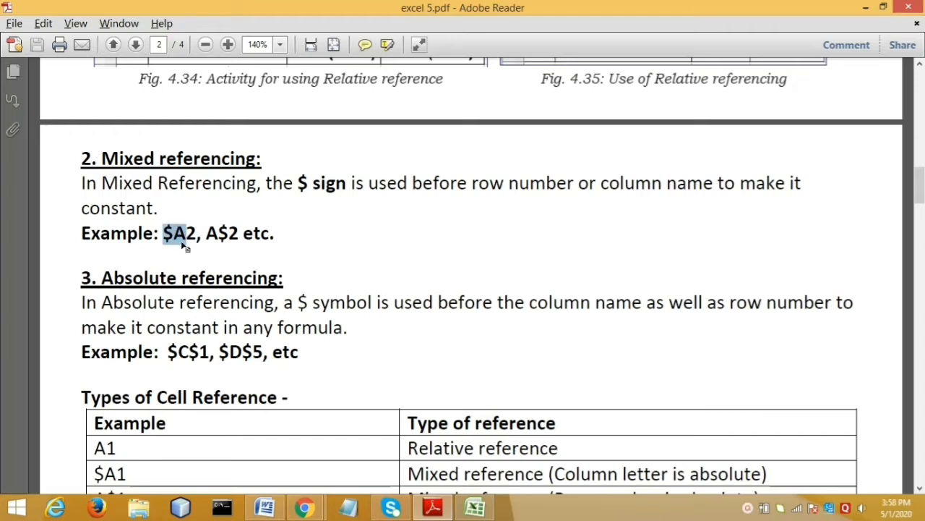
pyautogui.click(187, 233)
pyautogui.moveTo(219, 233); pyautogui.dragTo(240, 233)
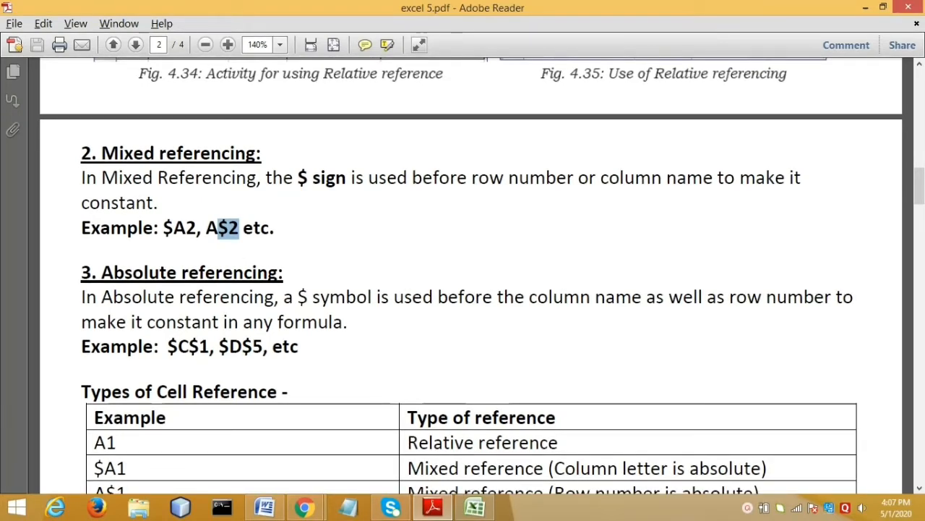
# - Switch to Excel and review the MIXED REFERENCE table on the MIX sheet, selecting the values in A4:A8 and B3:F3
pyautogui.click(475, 510)
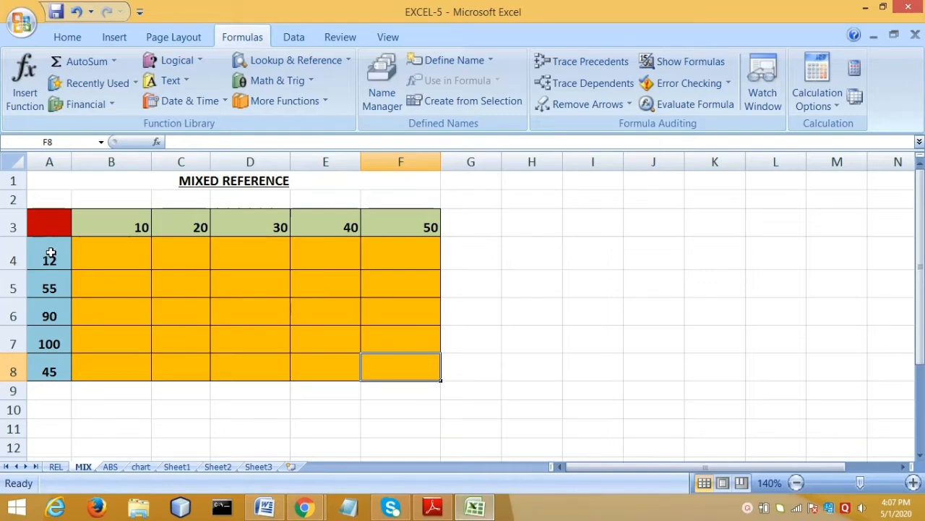
pyautogui.moveTo(51, 253); pyautogui.dragTo(47, 362)
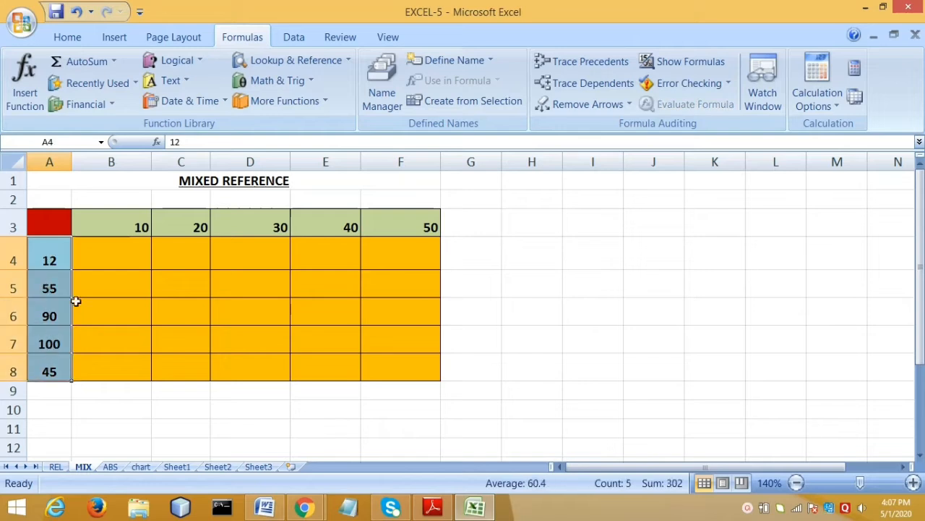
pyautogui.moveTo(91, 224); pyautogui.dragTo(397, 225)
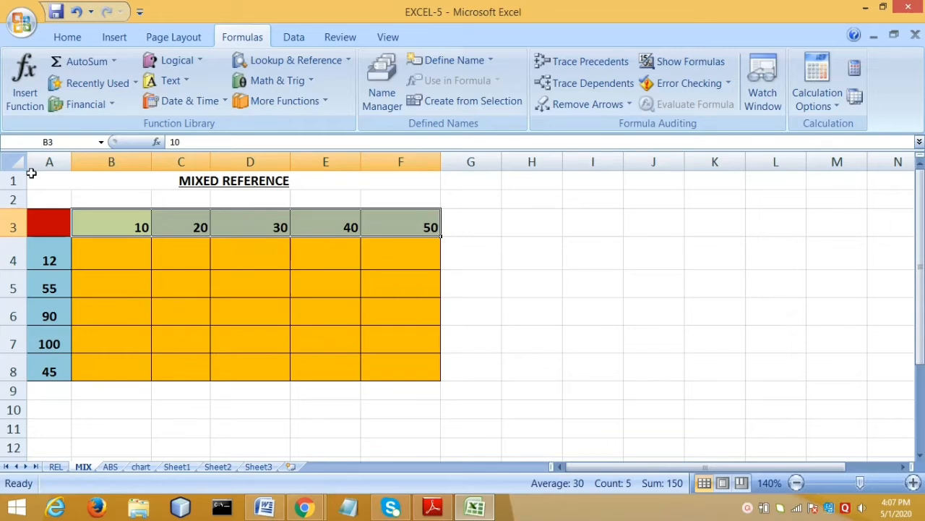
pyautogui.click(48, 163)
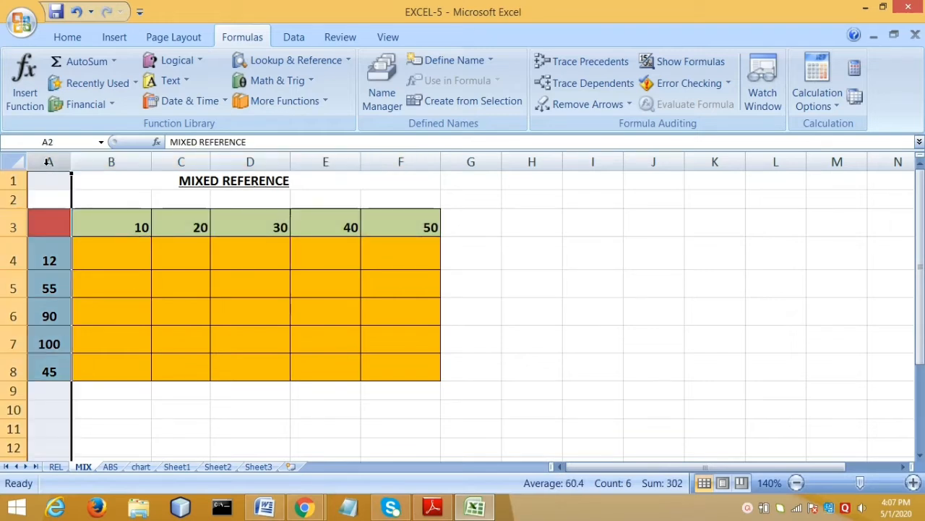
pyautogui.moveTo(41, 256); pyautogui.dragTo(36, 357)
pyautogui.click(101, 221)
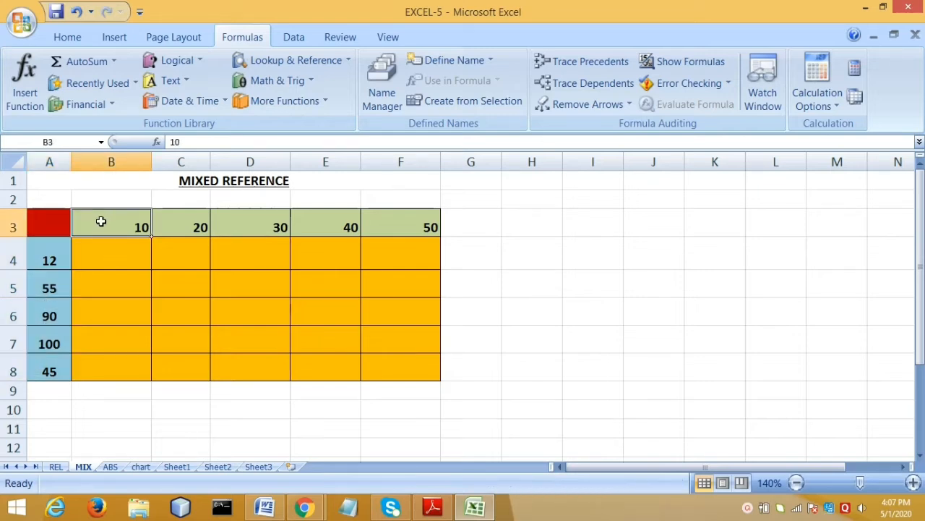
pyautogui.moveTo(97, 221); pyautogui.dragTo(386, 217)
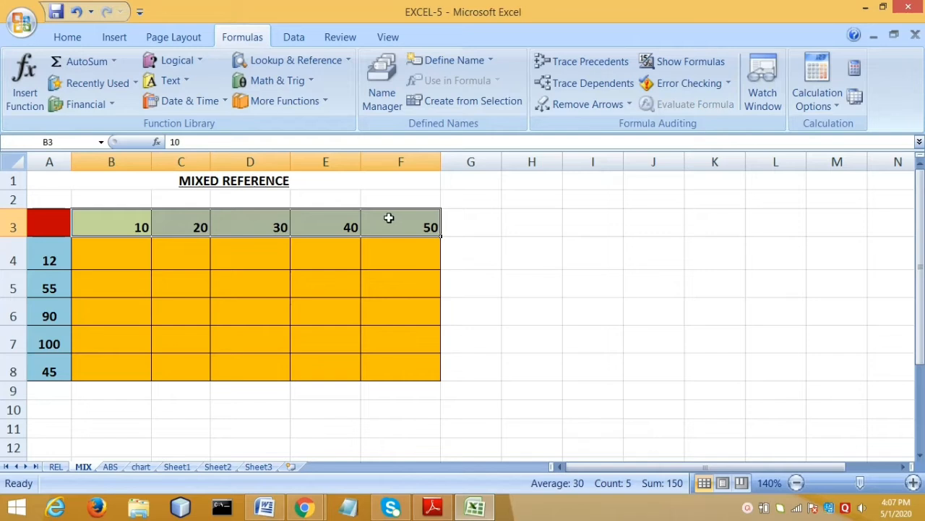
# - Enter the mixed reference formula =$A4*B$3 in cell B4 and fill it across the table range B4:F8
pyautogui.click(106, 255)
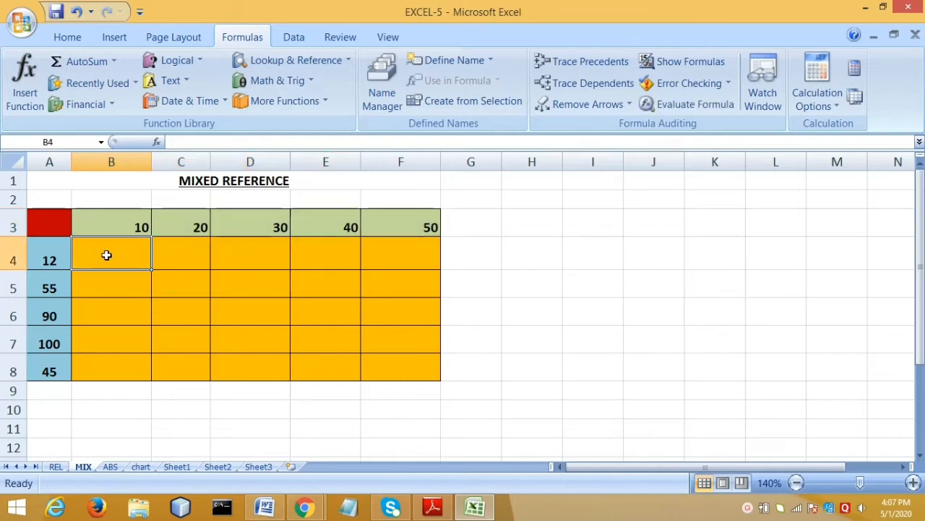
pyautogui.write('=')
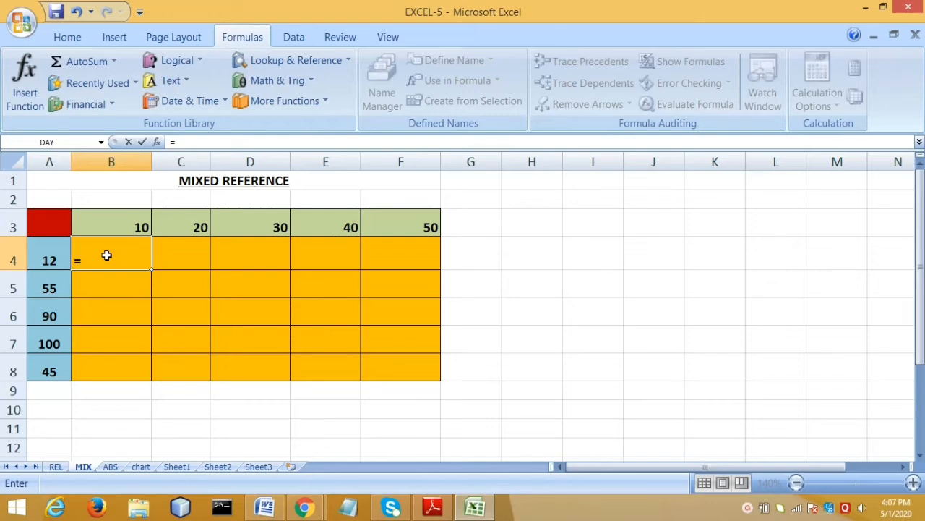
pyautogui.write('4A')
pyautogui.press('BackSpace')
pyautogui.press('BackSpace')
pyautogui.write('$')
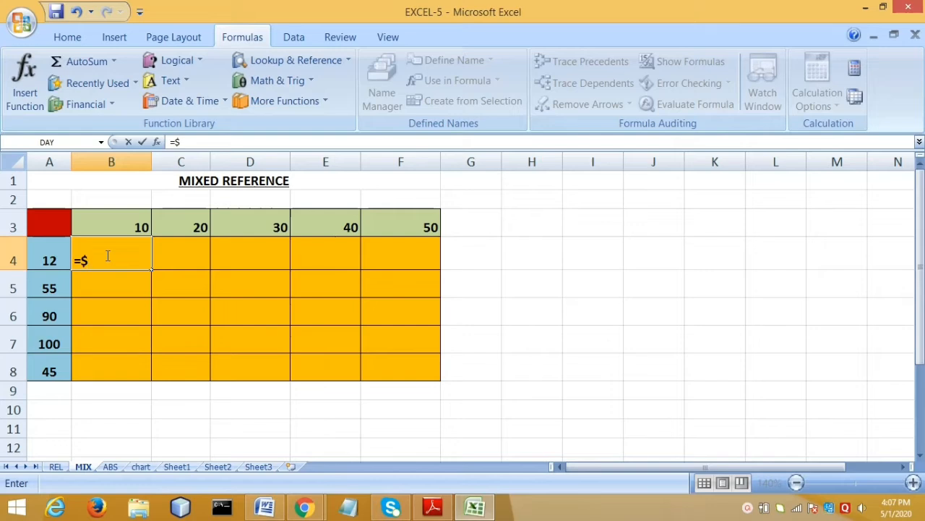
pyautogui.write('A')
pyautogui.write('4*')
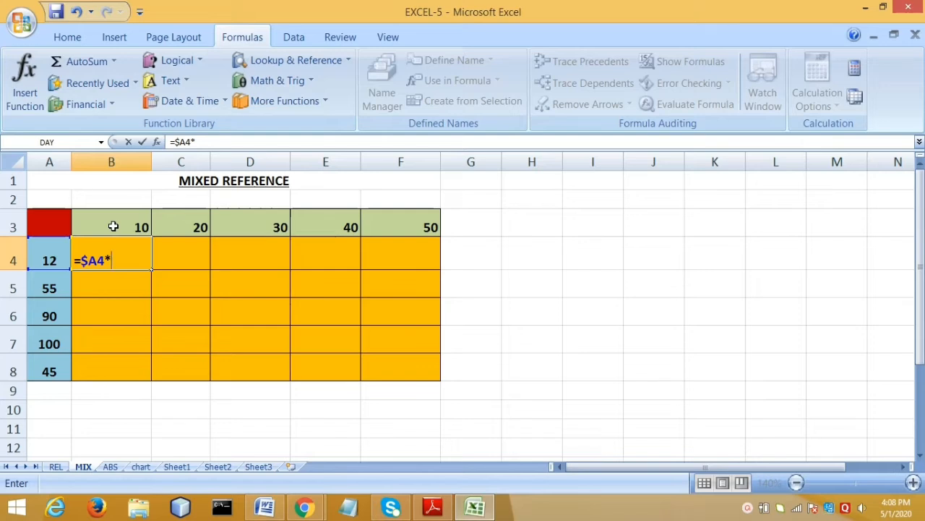
pyautogui.write('B')
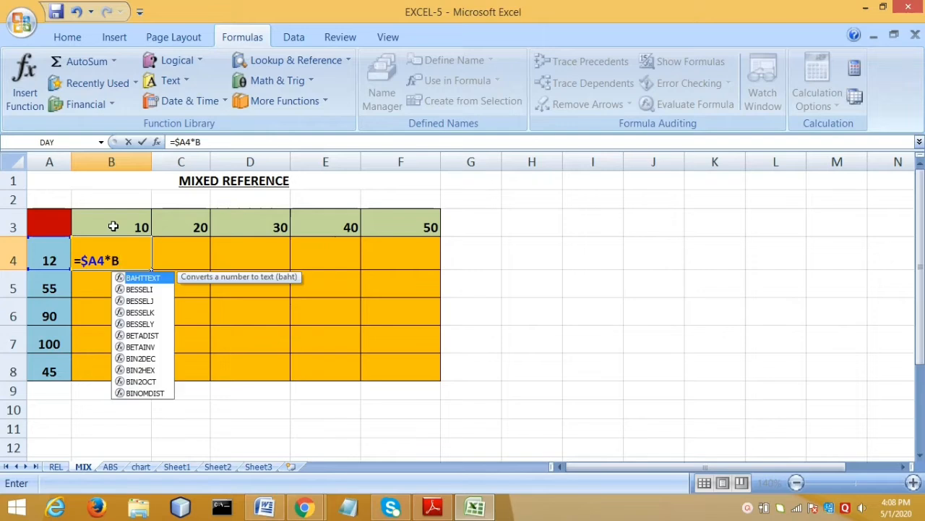
pyautogui.write('$')
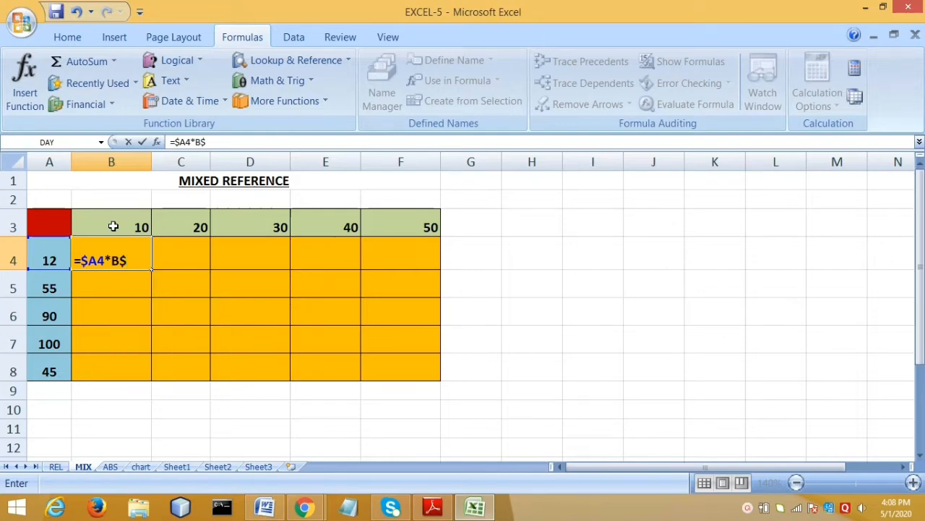
pyautogui.write('3')
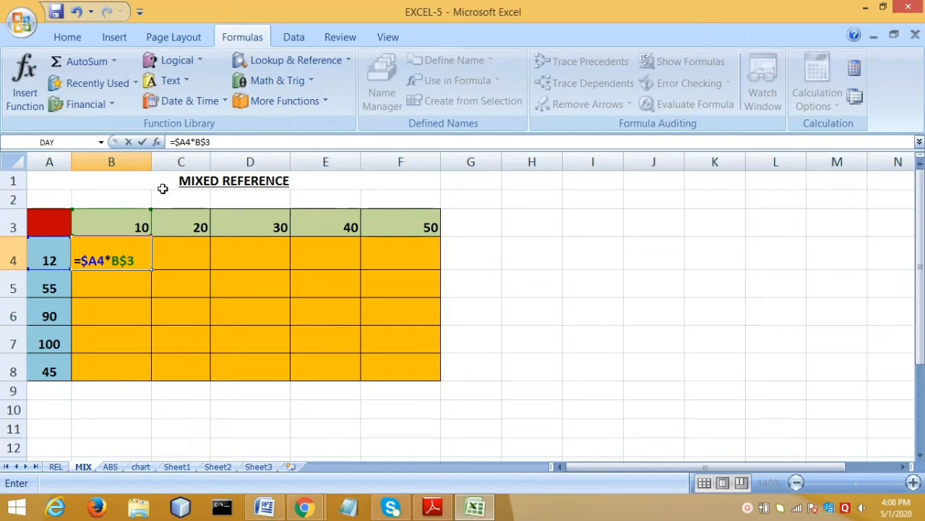
pyautogui.press('Return')
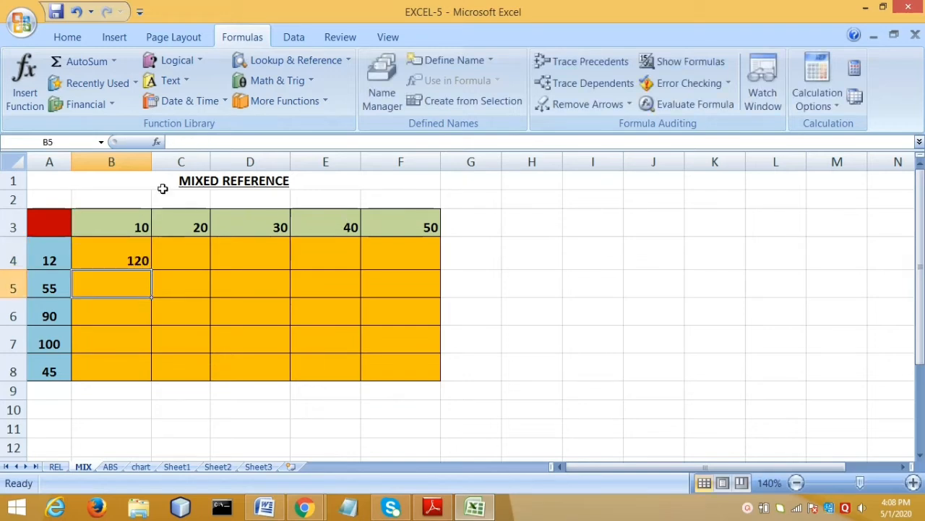
pyautogui.click(123, 259)
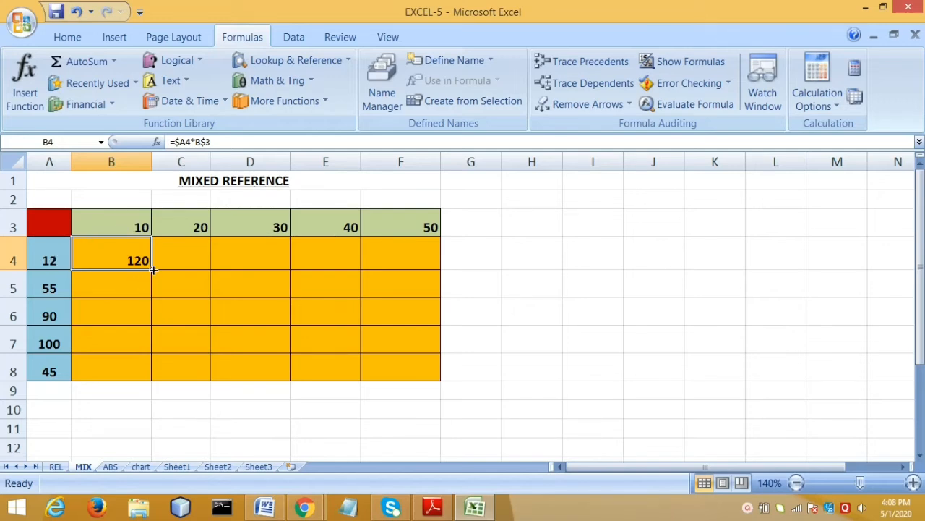
pyautogui.moveTo(153, 269); pyautogui.dragTo(391, 371)
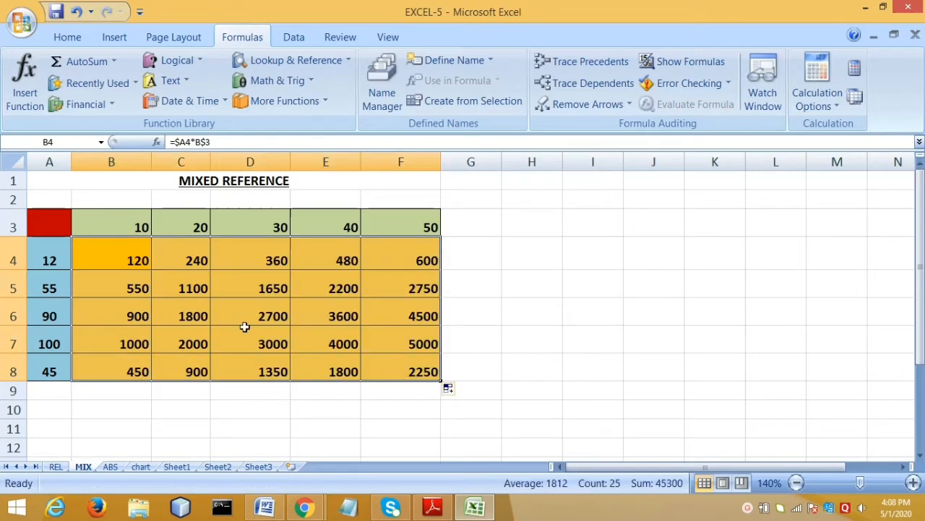
# - Check the filled products in B4, C5, D4, E4 and F4 of the MIXED REFERENCE table against the multiplier in A4
pyautogui.click(132, 268)
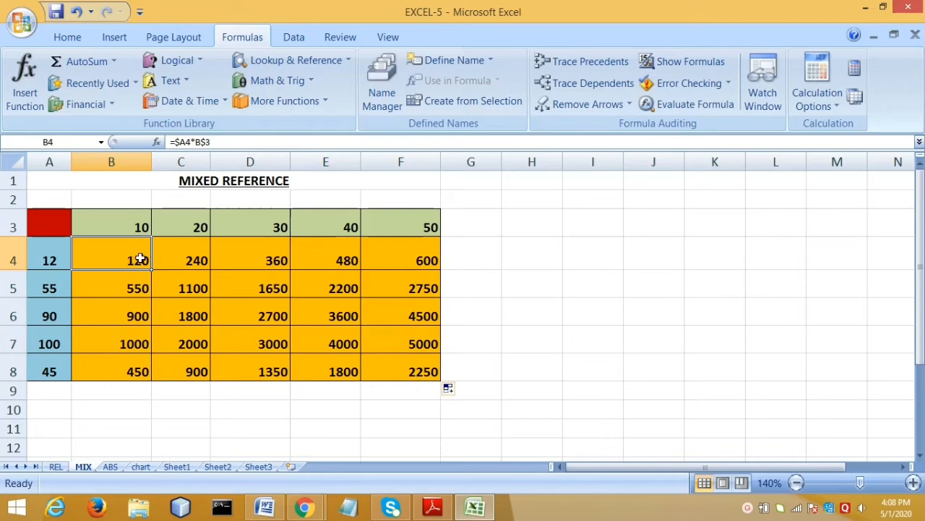
pyautogui.click(46, 261)
pyautogui.click(192, 282)
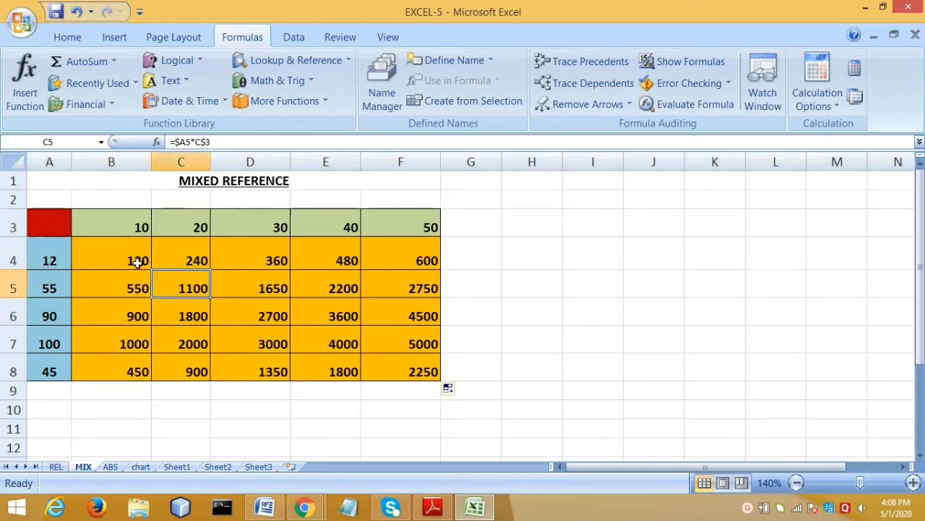
pyautogui.click(51, 256)
pyautogui.click(268, 265)
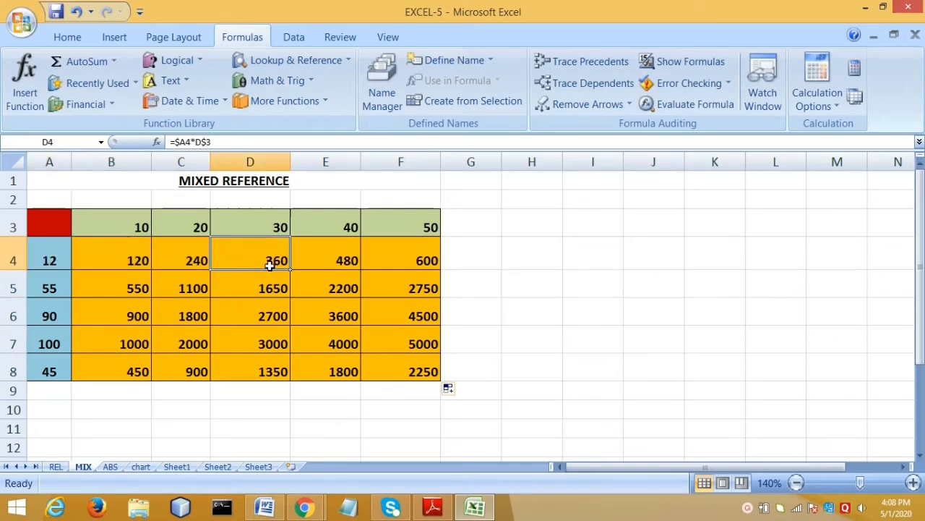
pyautogui.click(54, 260)
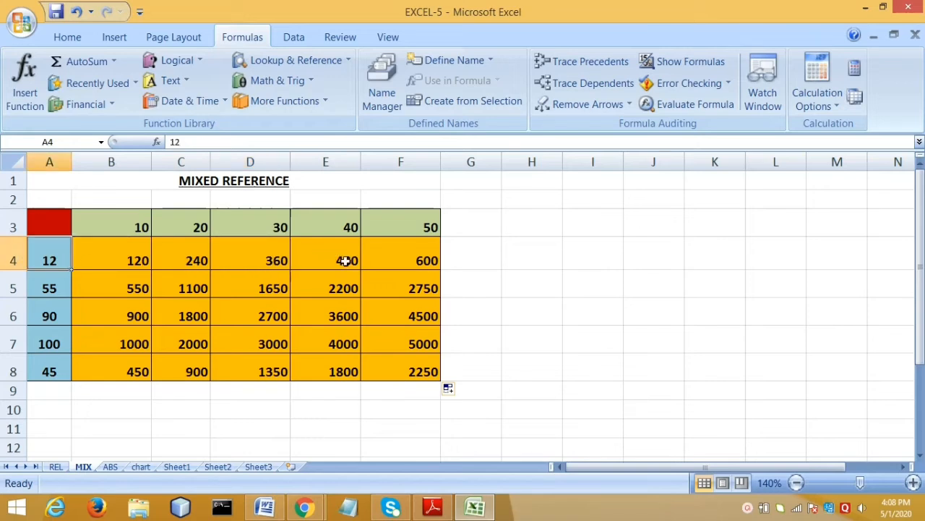
pyautogui.click(342, 261)
pyautogui.click(50, 259)
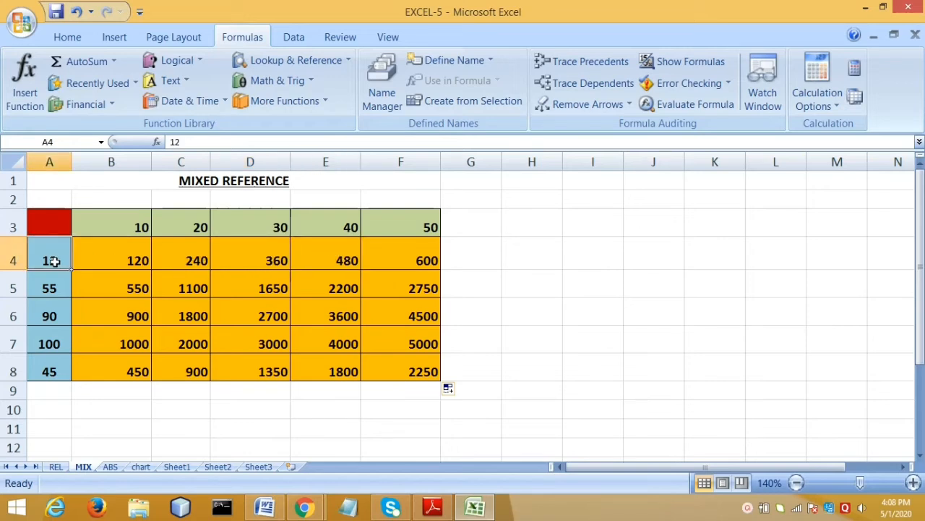
pyautogui.click(424, 261)
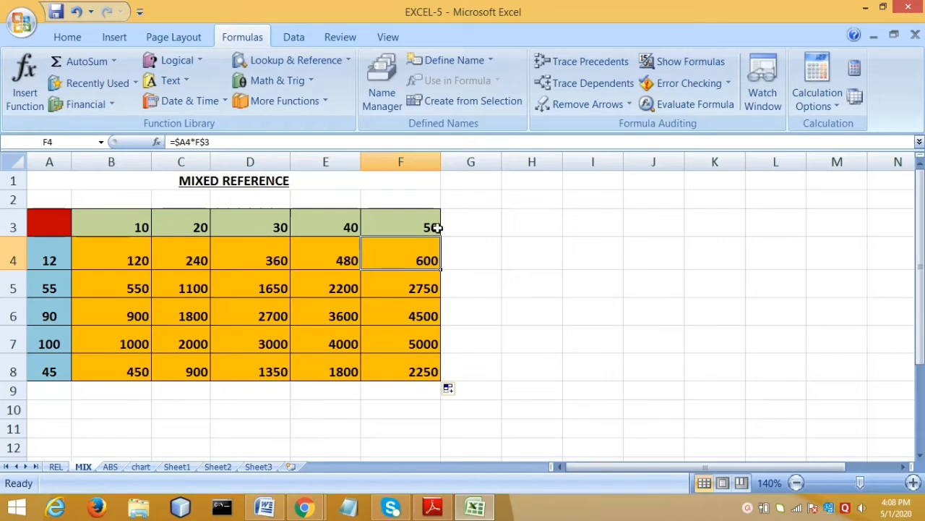
# - Show formulas instead of results on the MIX sheet and examine the mixed references in B4, B5, B6 and C4
pyautogui.click(679, 63)
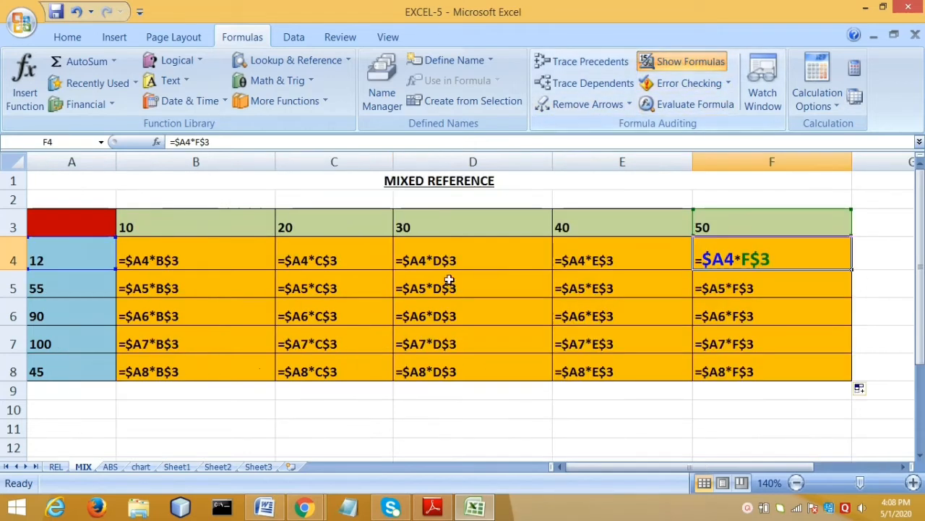
pyautogui.click(194, 259)
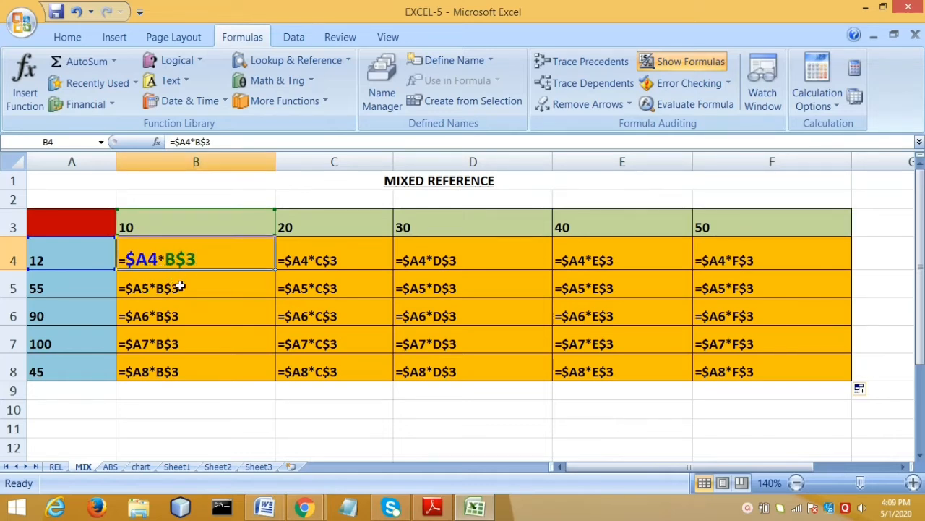
pyautogui.doubleClick(176, 289)
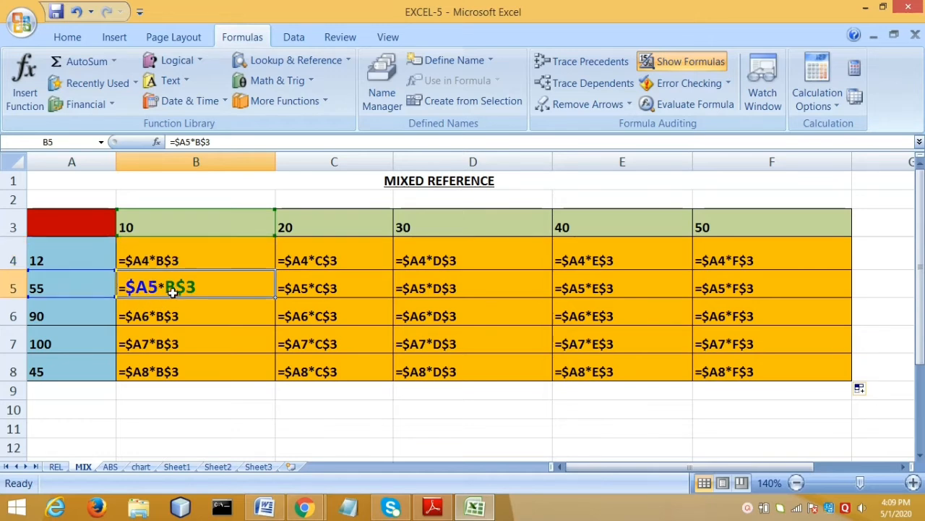
pyautogui.doubleClick(141, 321)
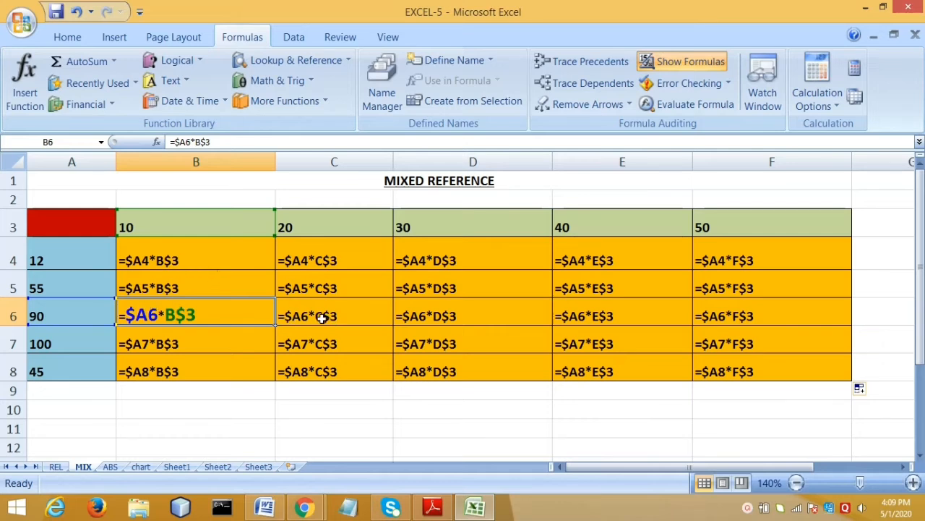
pyautogui.doubleClick(307, 260)
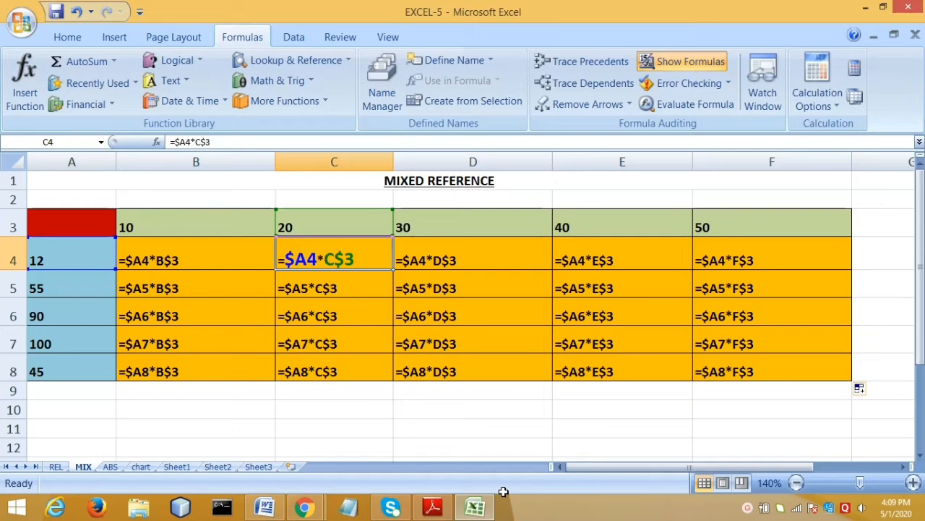
# - Switch to excel 5.pdf in Adobe Reader and study Absolute referencing, highlighting "symbol is", "column name as well as row number" and the example $C$1
pyautogui.click(433, 506)
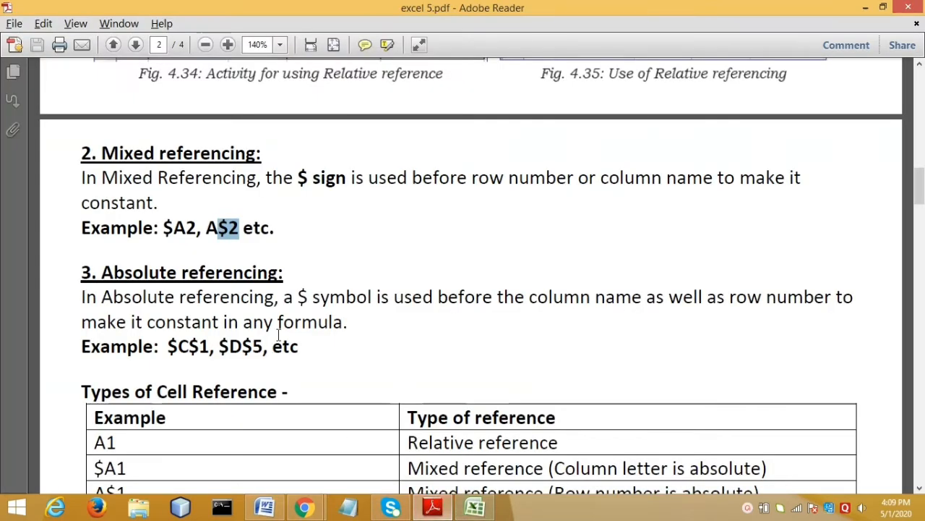
pyautogui.click(143, 273)
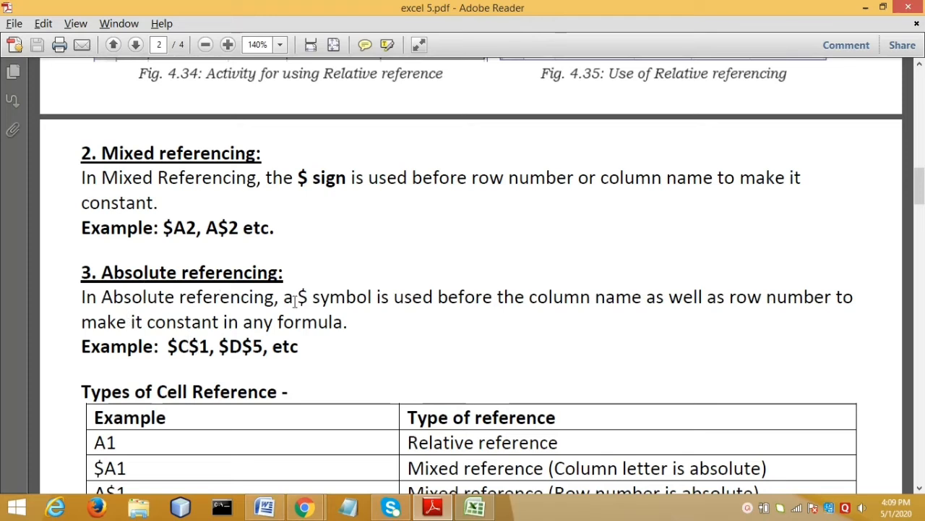
pyautogui.moveTo(302, 298); pyautogui.dragTo(375, 293)
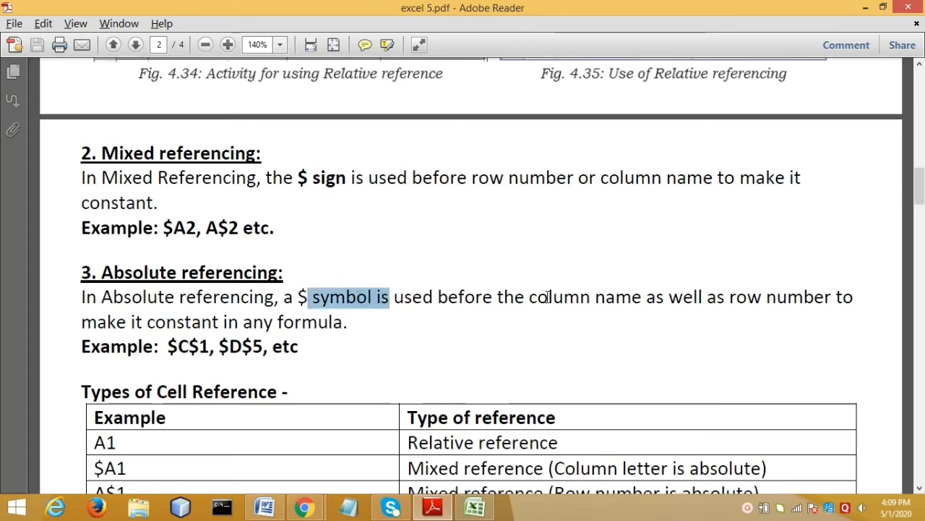
pyautogui.moveTo(527, 297); pyautogui.dragTo(831, 297)
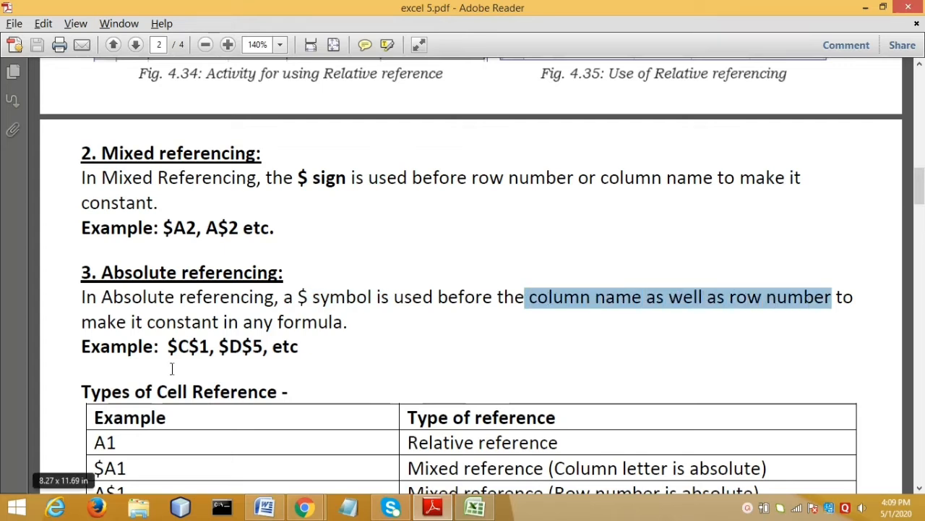
pyautogui.scroll(-3, 174, 333)
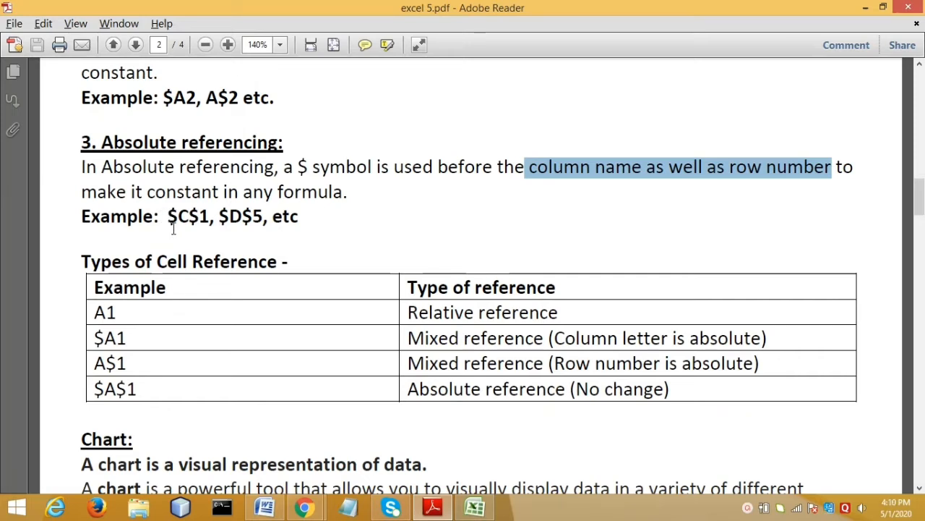
pyautogui.moveTo(190, 217); pyautogui.dragTo(210, 216)
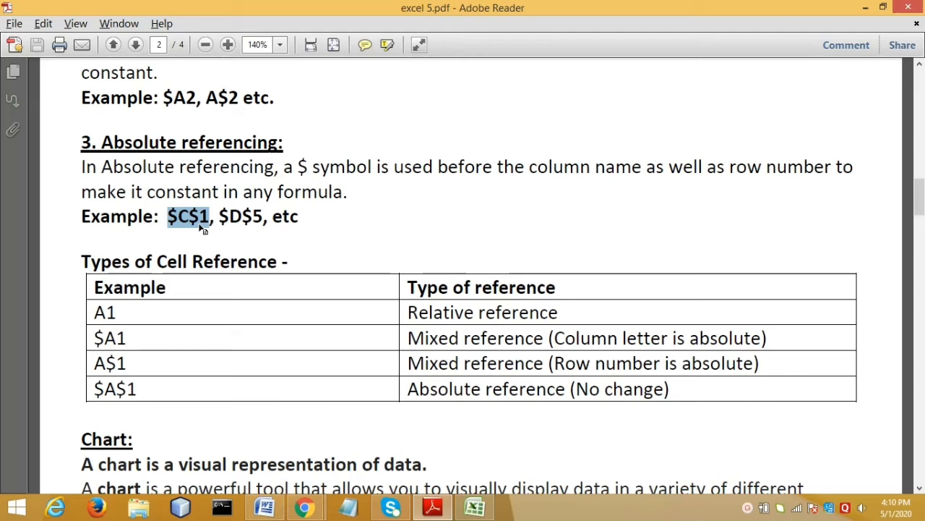
# - Switch to Excel and review the ABSOLUTE REF. table on the ABS sheet, examining product cell A6, new price cell C6 and PRE% INCREASE in D3:E3
pyautogui.click(475, 509)
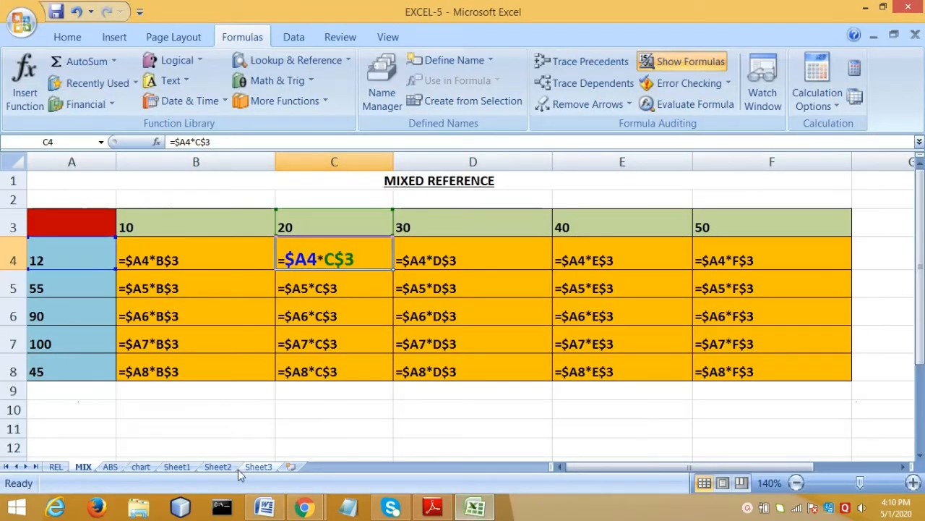
pyautogui.click(110, 467)
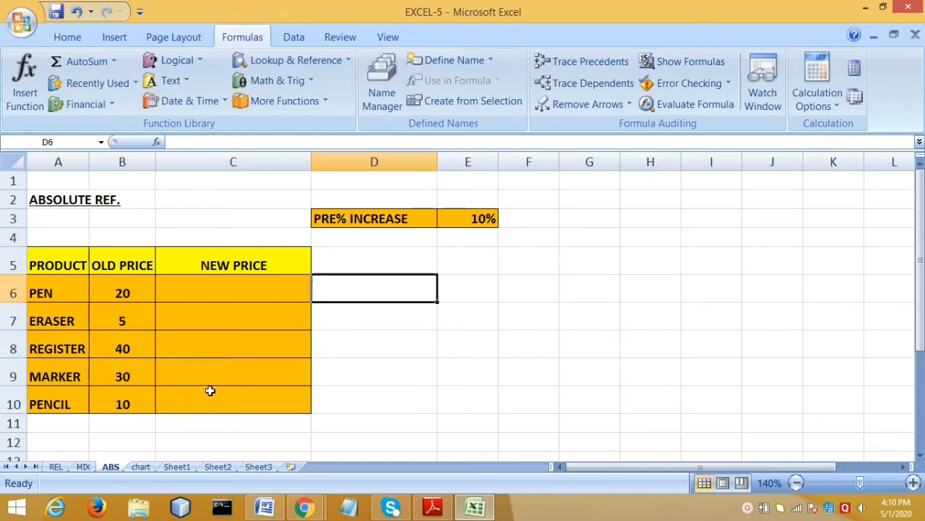
pyautogui.click(58, 290)
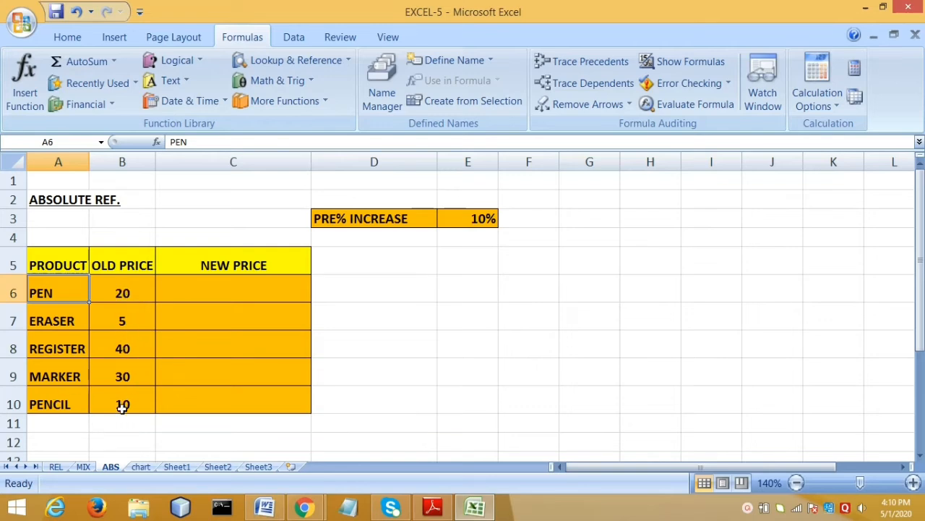
pyautogui.click(188, 292)
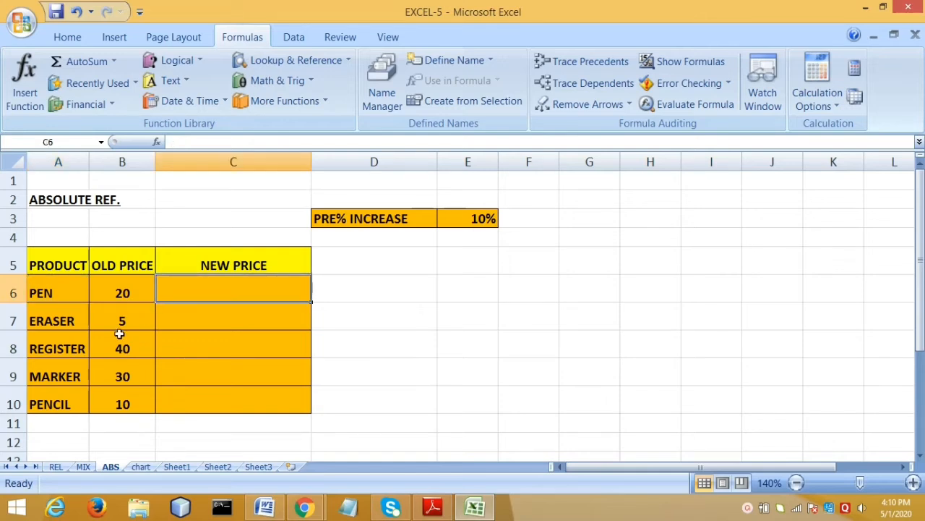
pyautogui.click(345, 219)
pyautogui.click(449, 218)
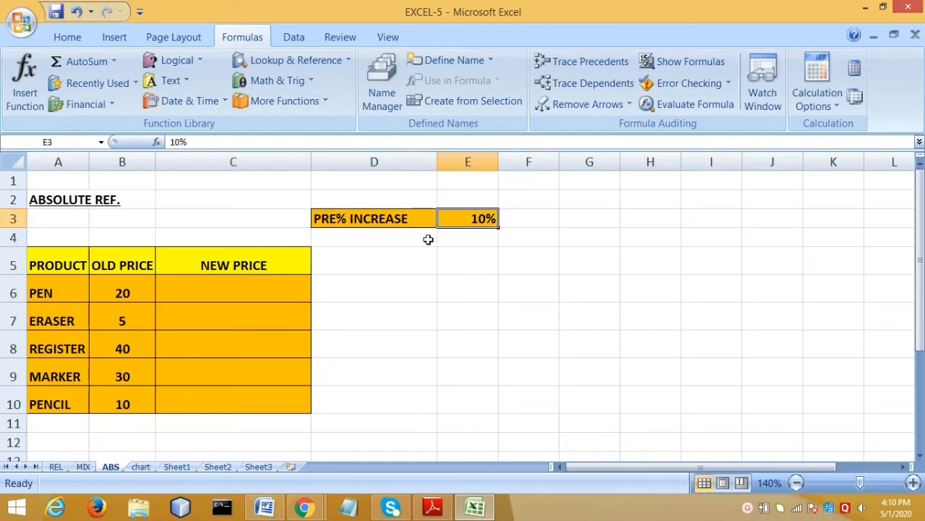
pyautogui.click(203, 293)
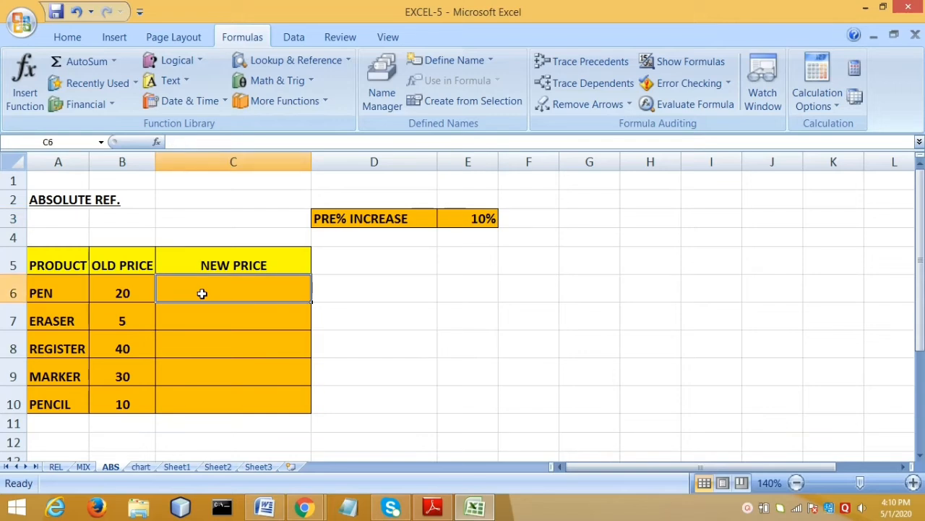
pyautogui.click(468, 221)
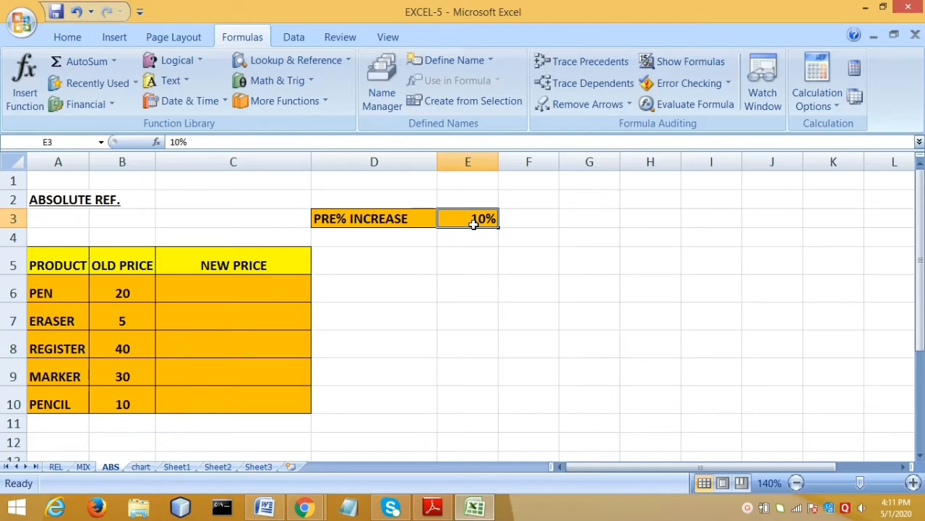
pyautogui.click(211, 289)
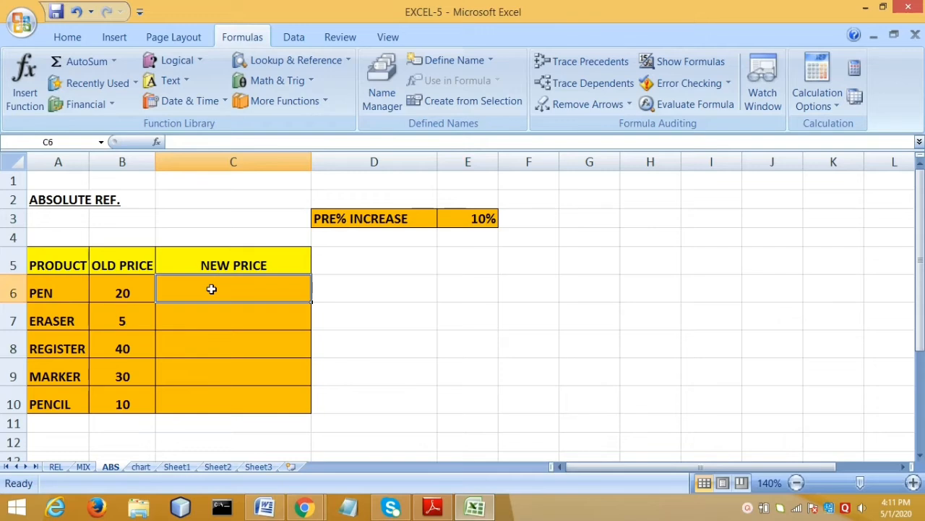
# - Enter the formula =B6*$E$3+B6 in C6 to calculate the new price of PEN
pyautogui.write('=')
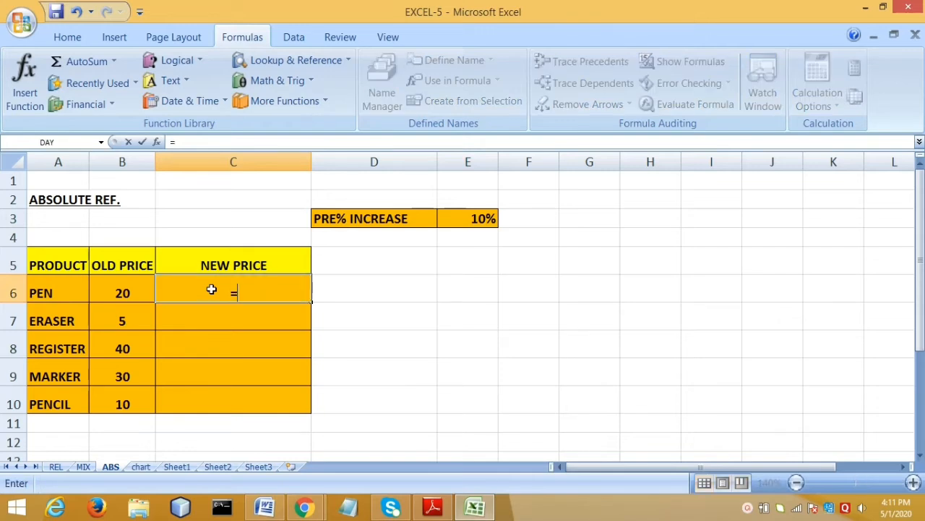
pyautogui.click(126, 292)
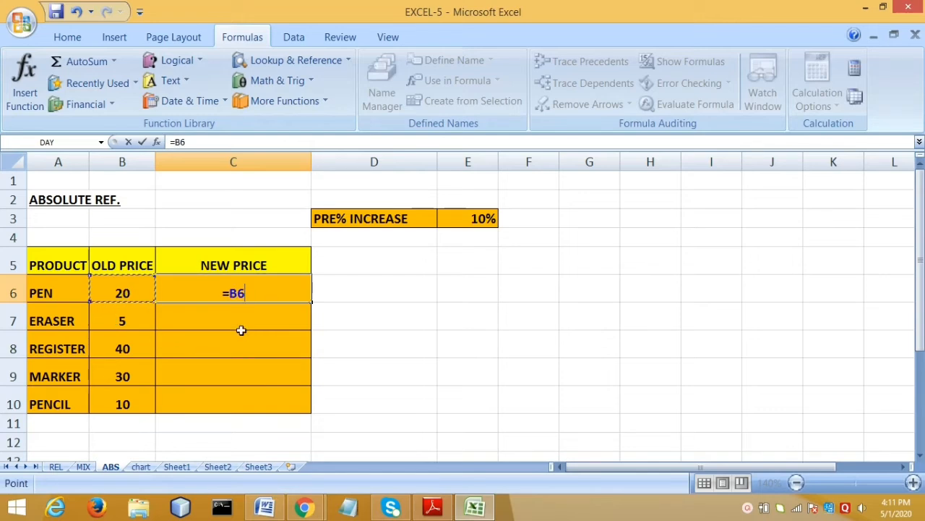
pyautogui.write('*')
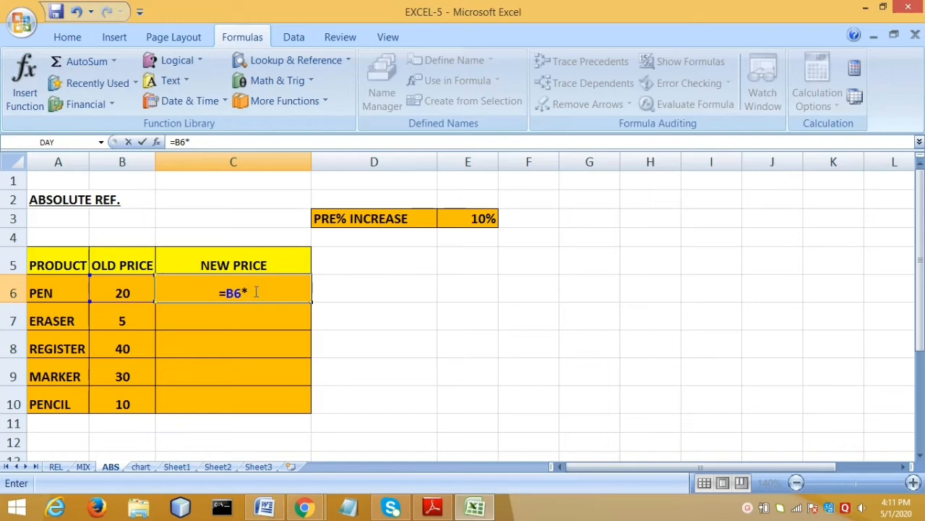
pyautogui.write('$E#')
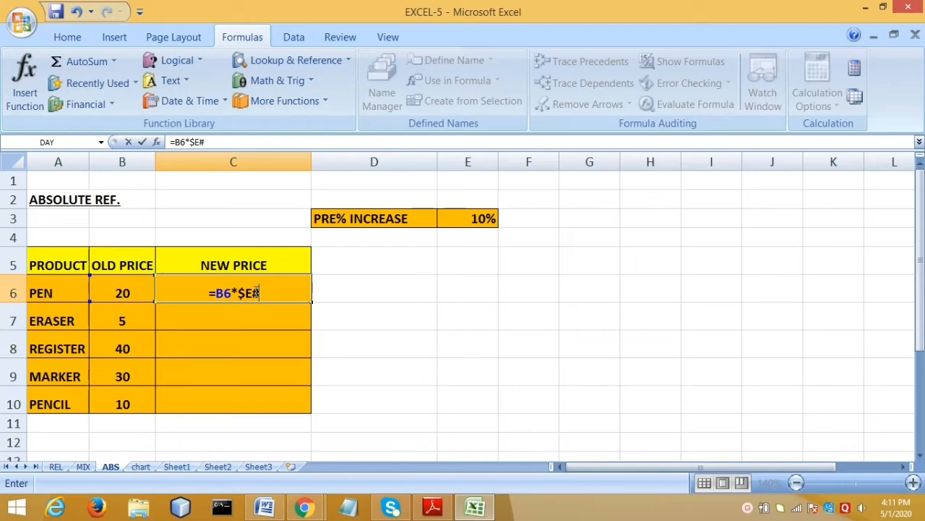
pyautogui.press('BackSpace')
pyautogui.write('$3')
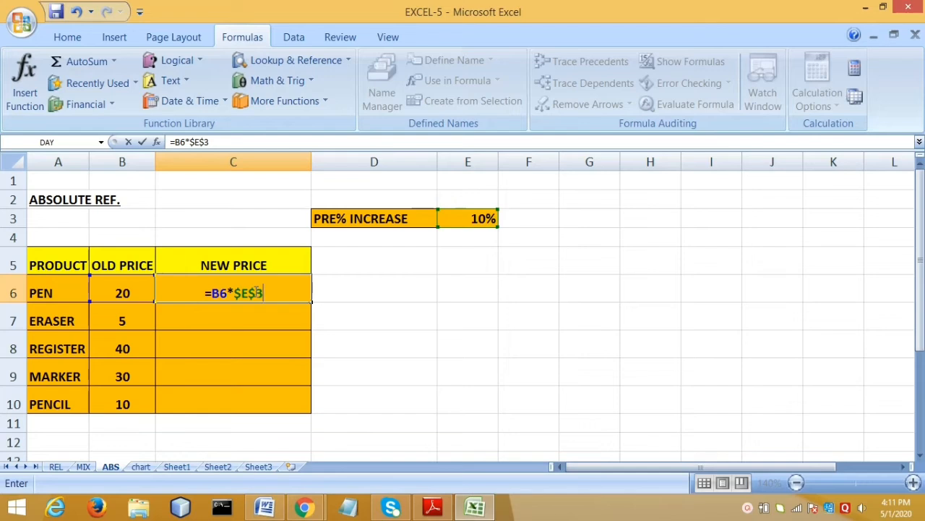
pyautogui.write('+')
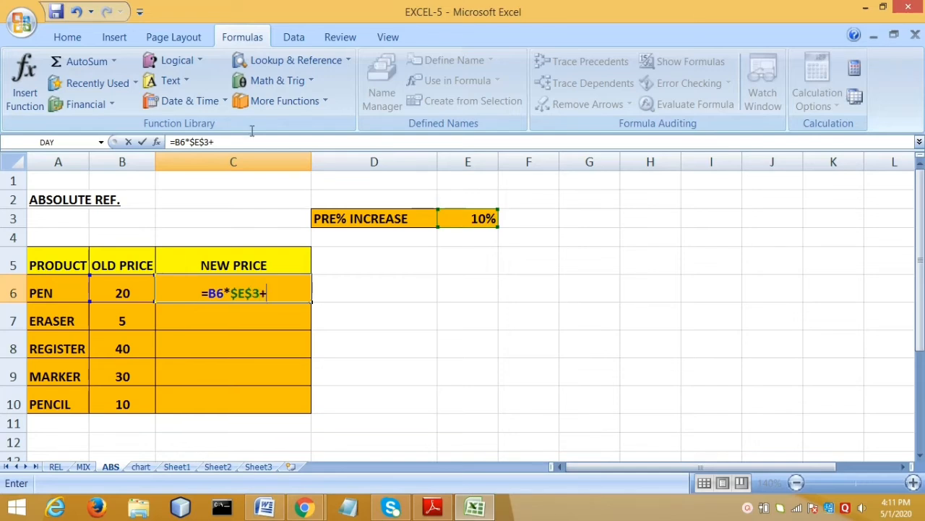
pyautogui.click(133, 290)
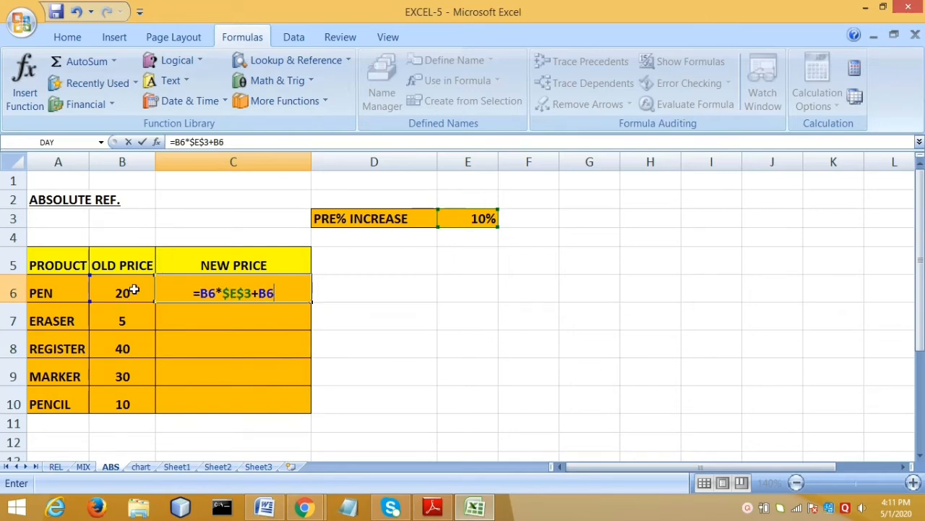
pyautogui.press('Return')
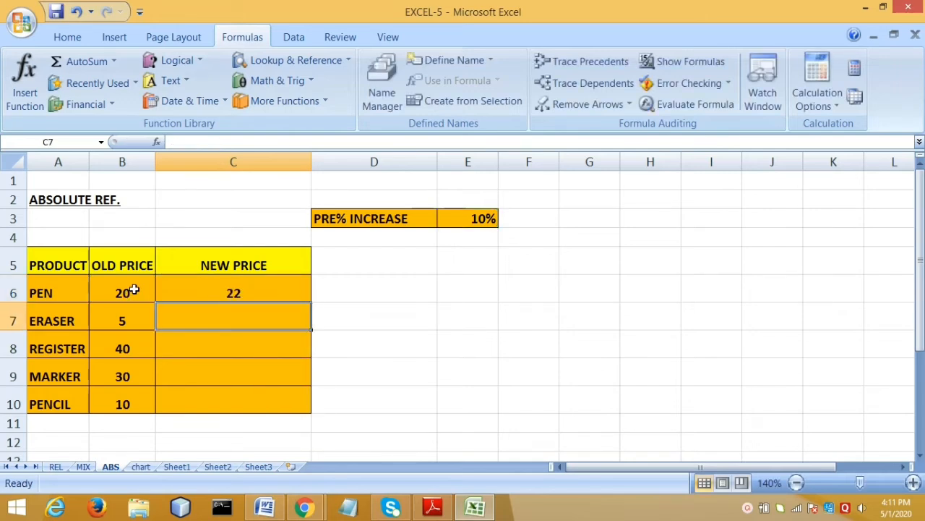
# - Check C6 against the old price in B6 and fill the C6 formula down through C10
pyautogui.click(210, 292)
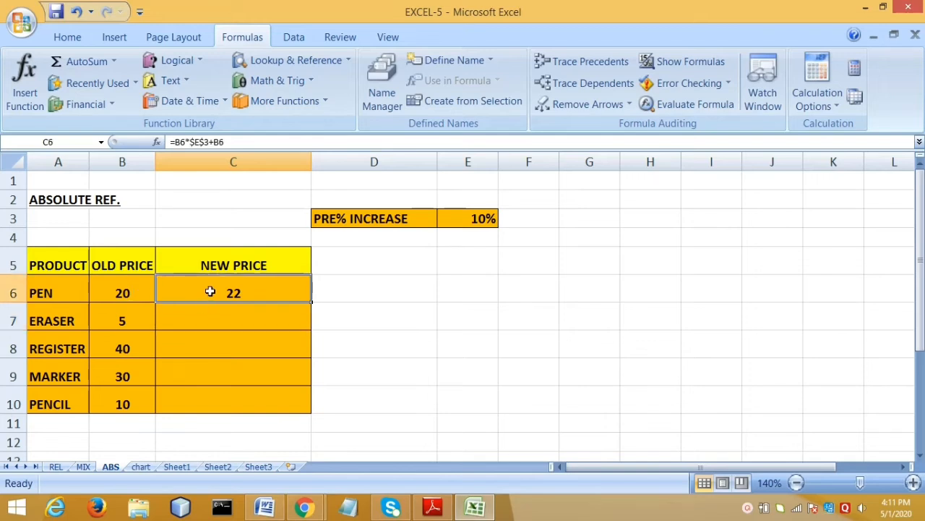
pyautogui.click(114, 292)
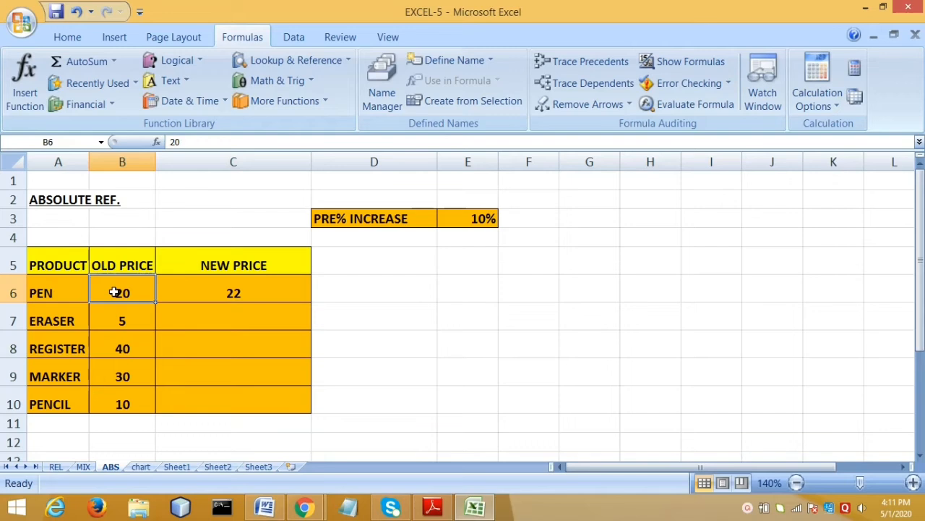
pyautogui.click(190, 295)
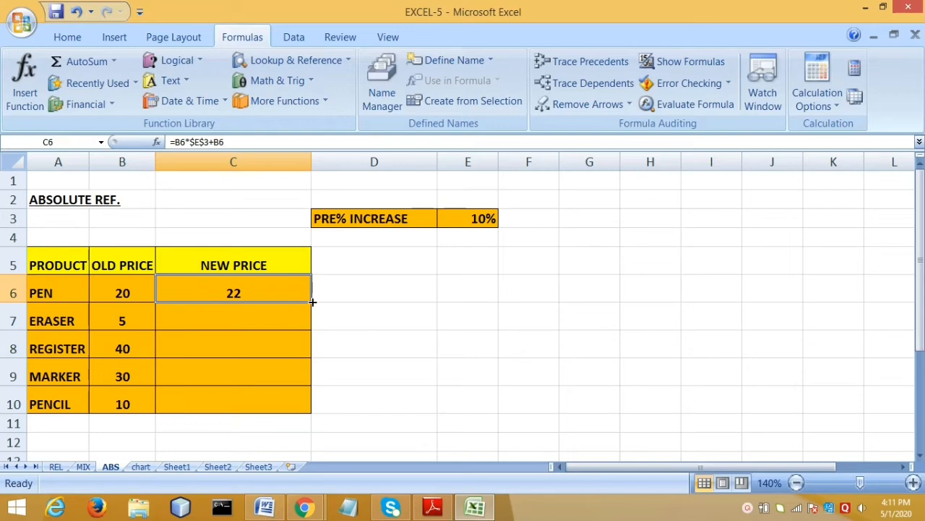
pyautogui.moveTo(313, 302); pyautogui.dragTo(296, 399)
# - Compare the filled new prices in C6:C10 with the old prices in column B, examining each product's formula
pyautogui.click(248, 295)
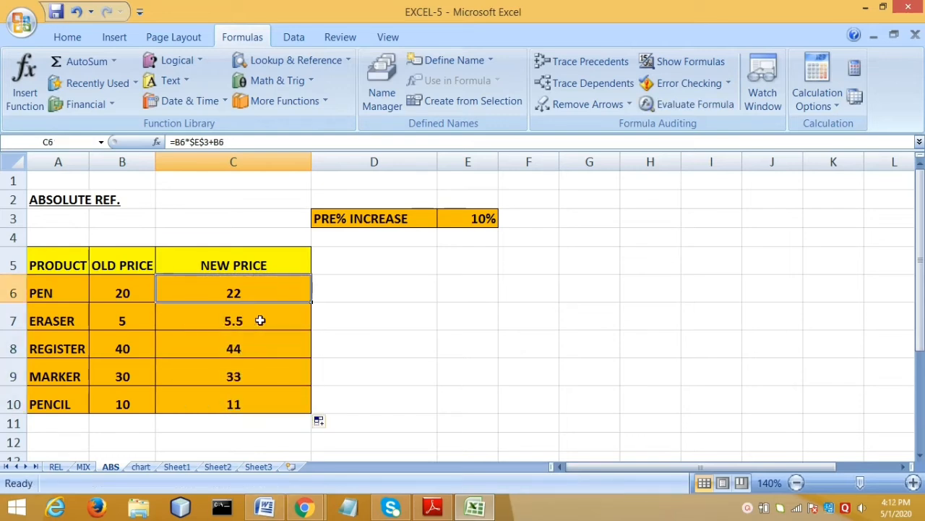
pyautogui.click(124, 318)
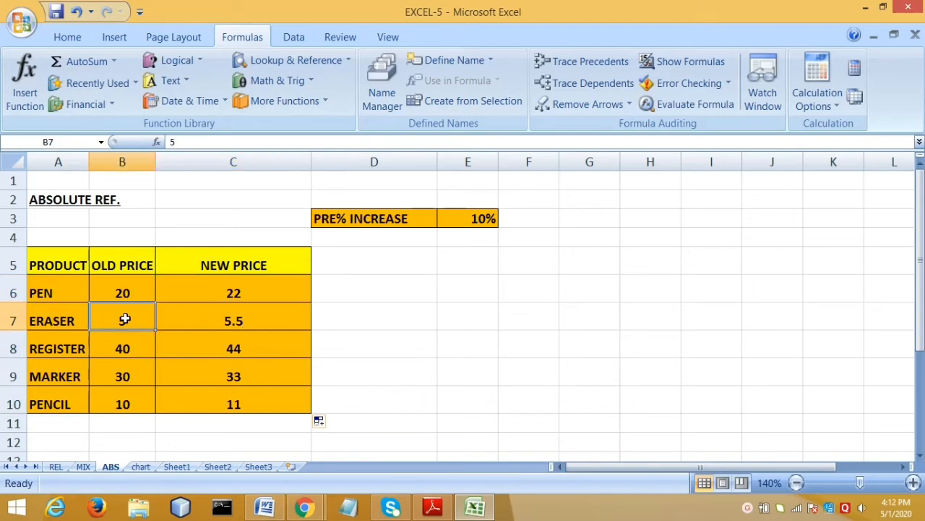
pyautogui.click(247, 322)
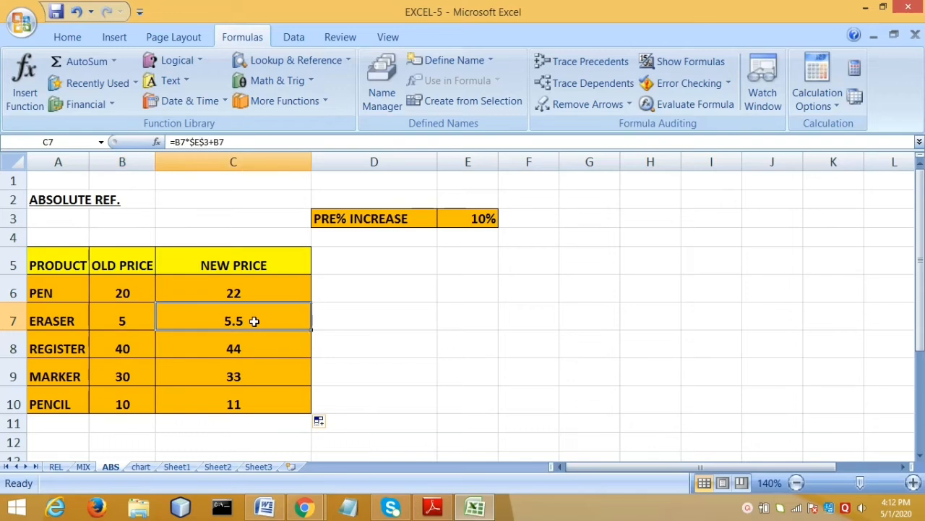
pyautogui.click(125, 349)
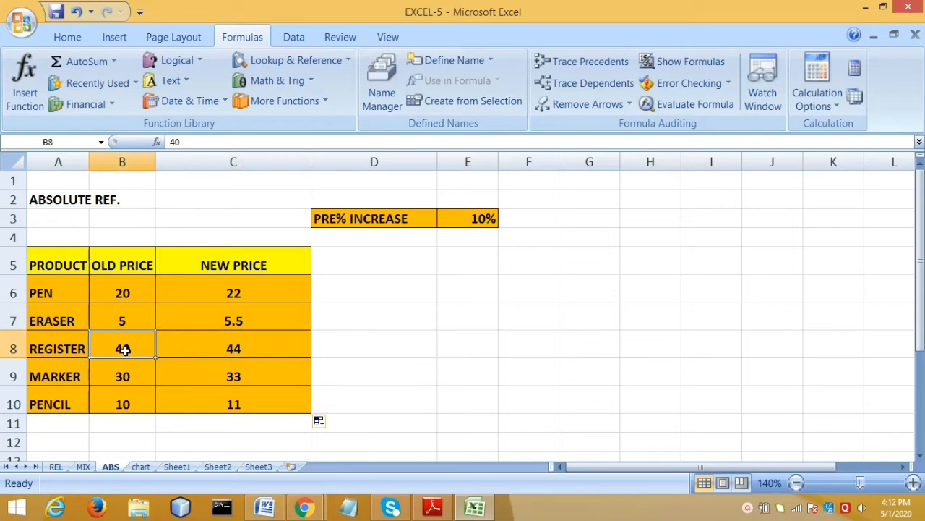
pyautogui.click(212, 348)
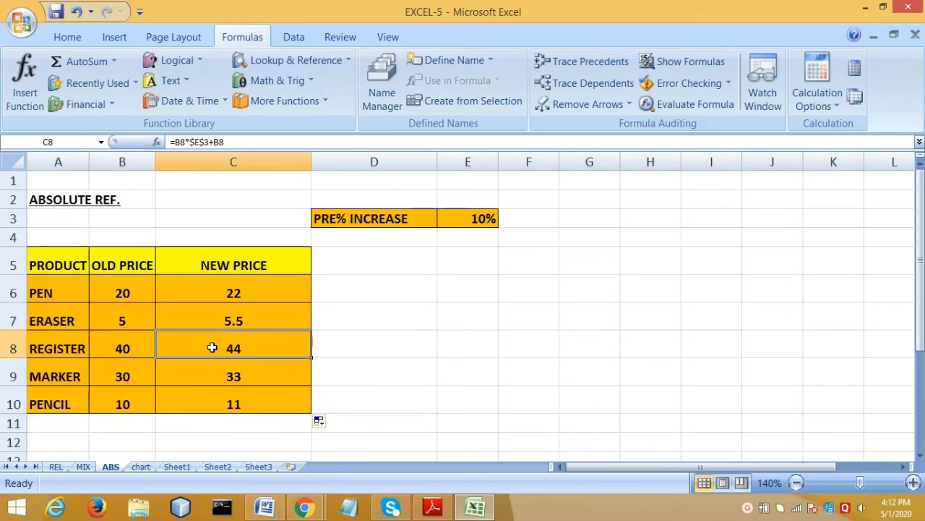
pyautogui.click(123, 376)
pyautogui.click(236, 374)
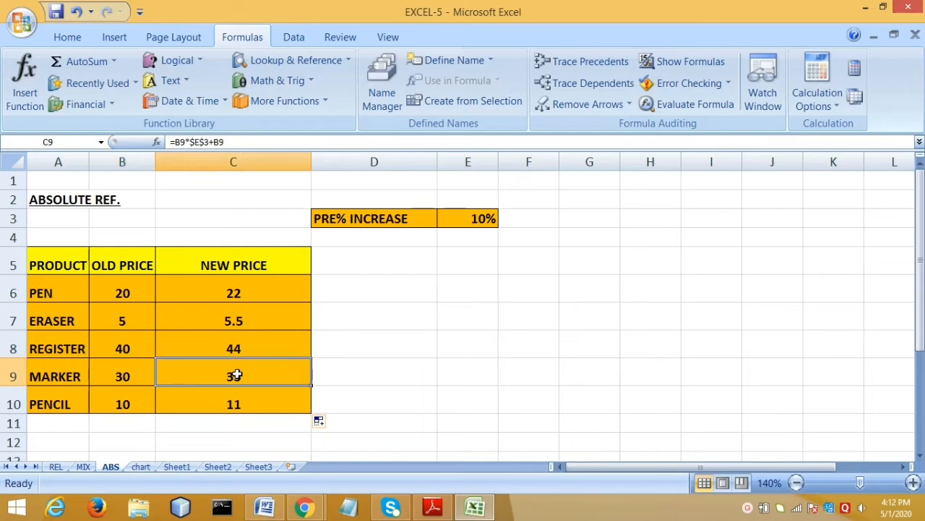
pyautogui.click(123, 405)
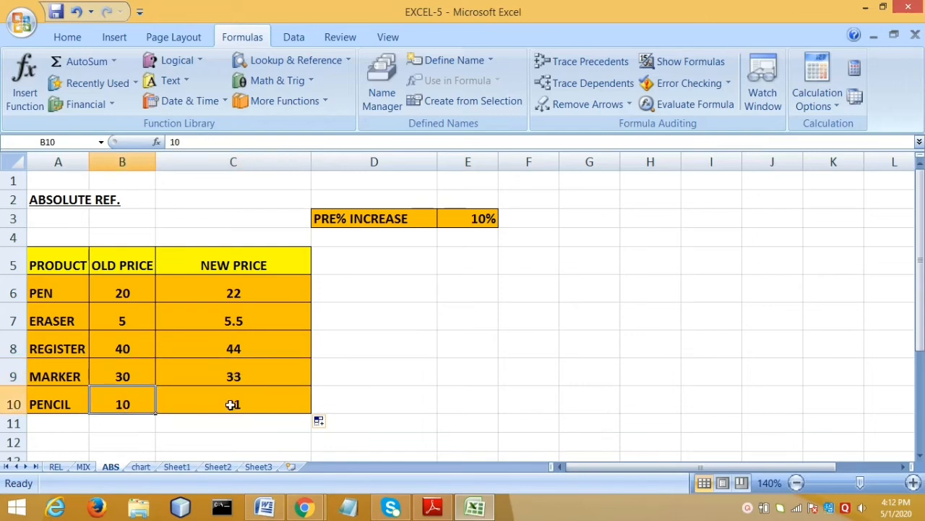
pyautogui.click(232, 405)
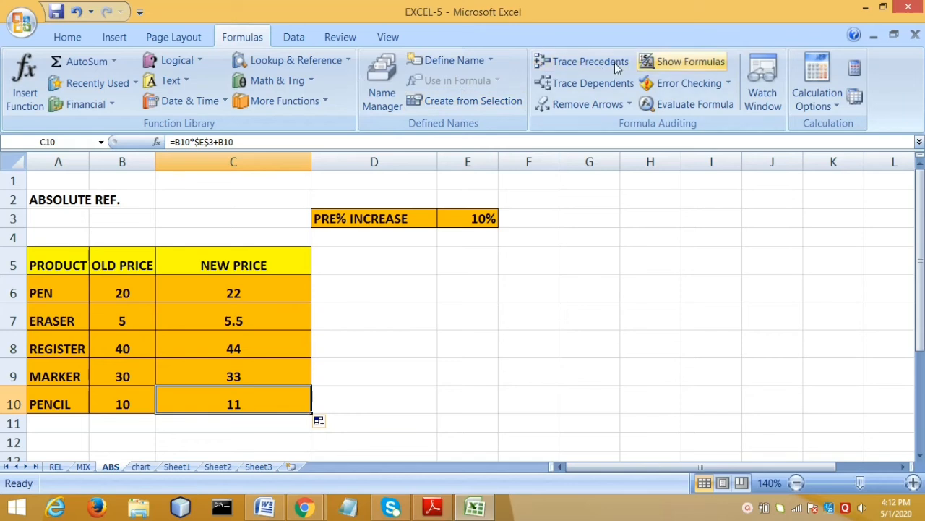
# - Show formulas instead of results on the ABS sheet and examine the absolute reference $E$3 in C6 through C10
pyautogui.click(671, 64)
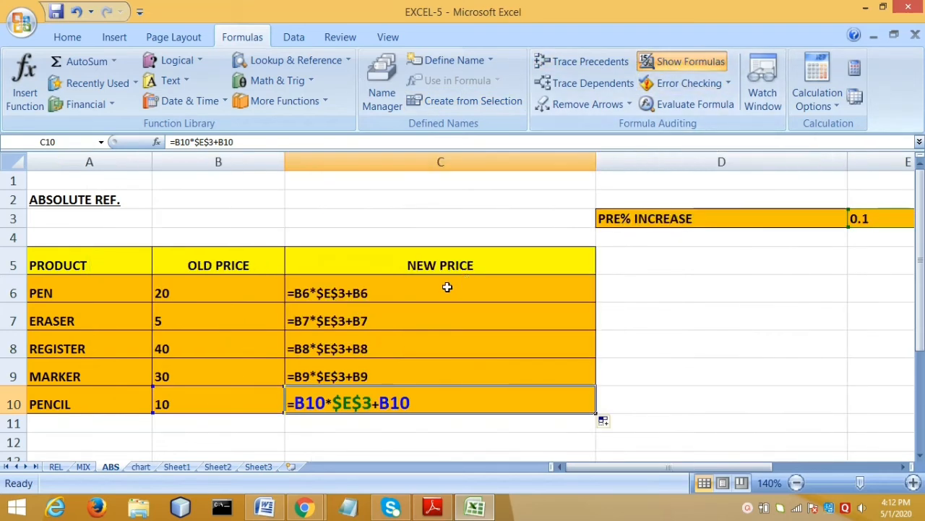
pyautogui.click(398, 299)
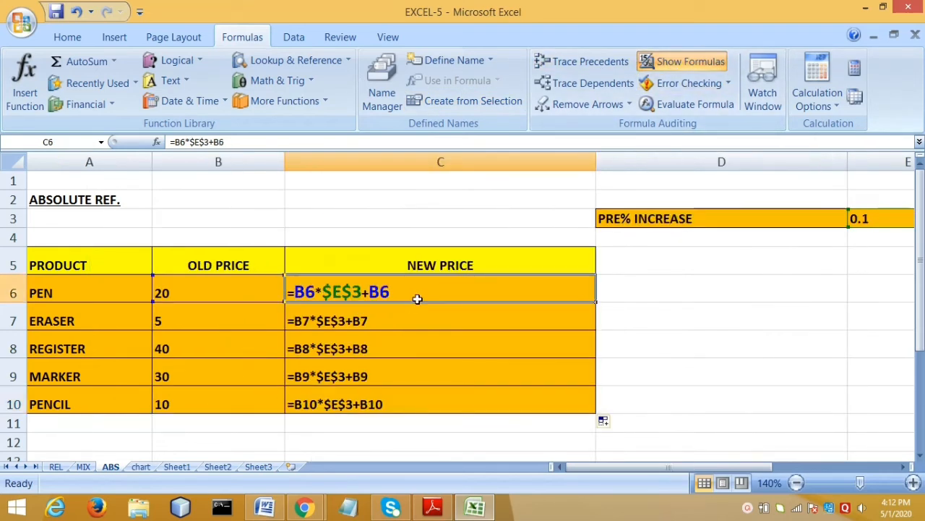
pyautogui.click(331, 321)
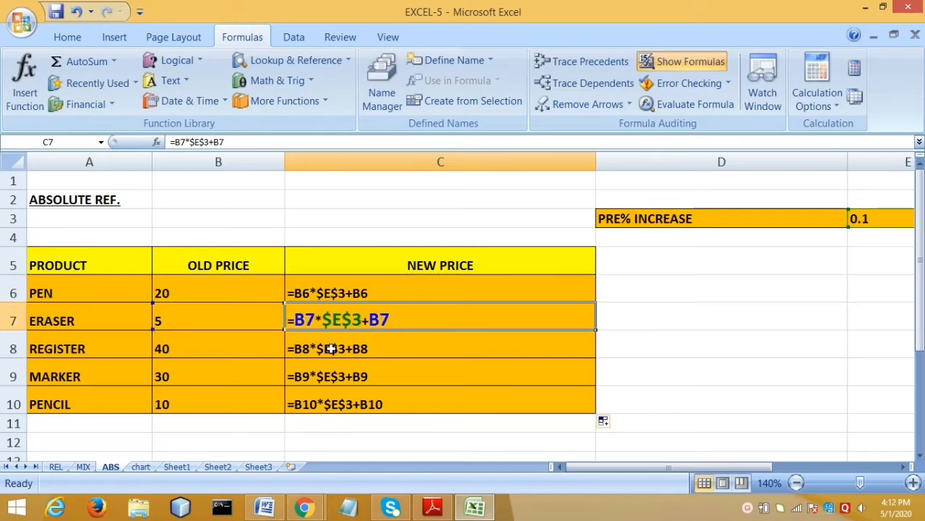
pyautogui.click(331, 350)
pyautogui.click(332, 381)
pyautogui.click(331, 404)
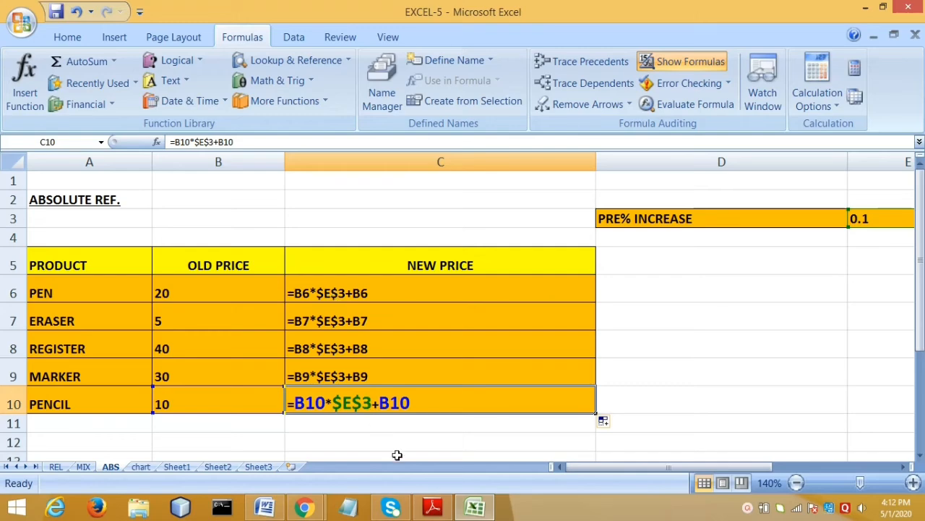
# - Switch to excel 5.pdf in Adobe Reader and study the Types of Cell Reference table, highlighting "A1" and "Relative reference"
pyautogui.click(432, 507)
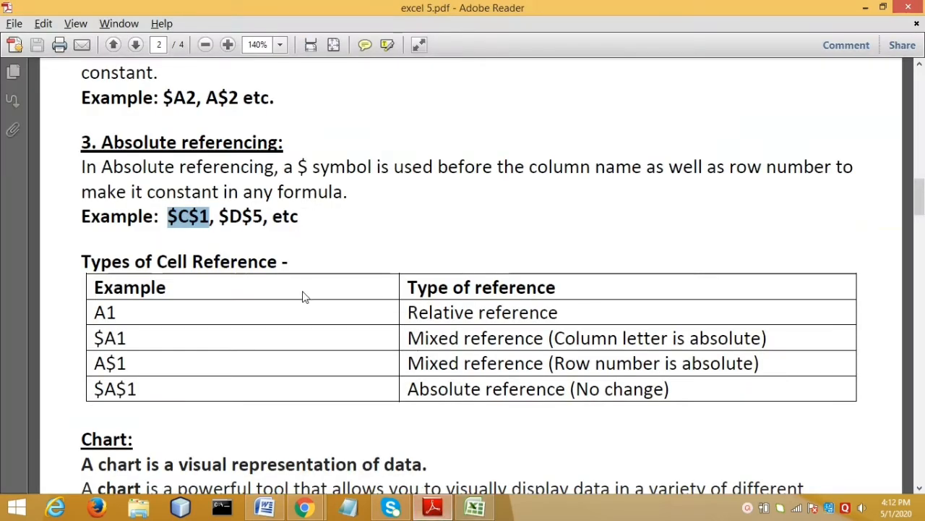
pyautogui.click(285, 266)
pyautogui.scroll(-2, 289, 284)
pyautogui.scroll(-1, 376, 304)
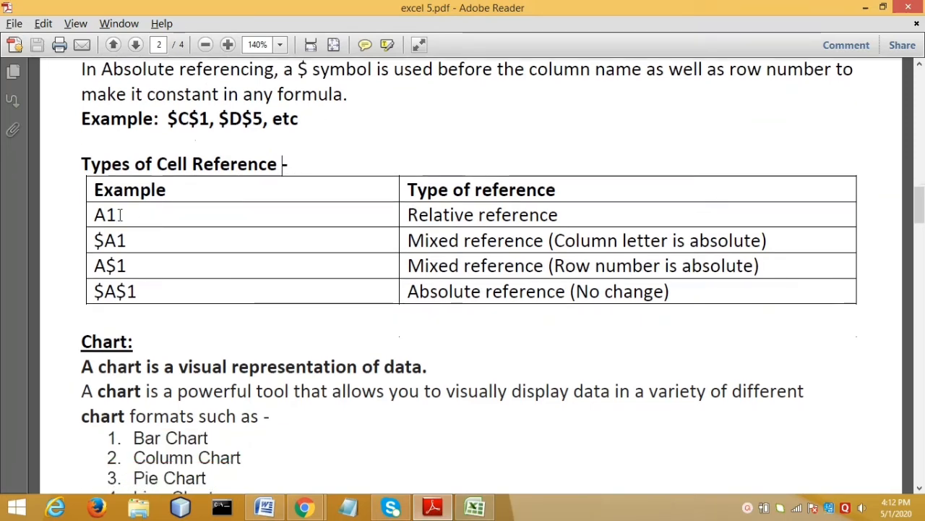
pyautogui.moveTo(120, 215); pyautogui.dragTo(94, 214)
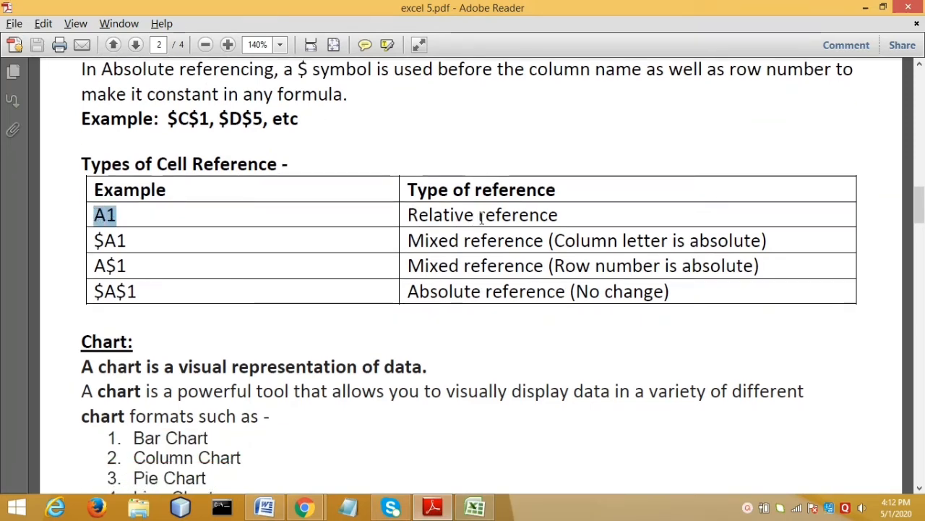
pyautogui.moveTo(409, 215); pyautogui.dragTo(557, 215)
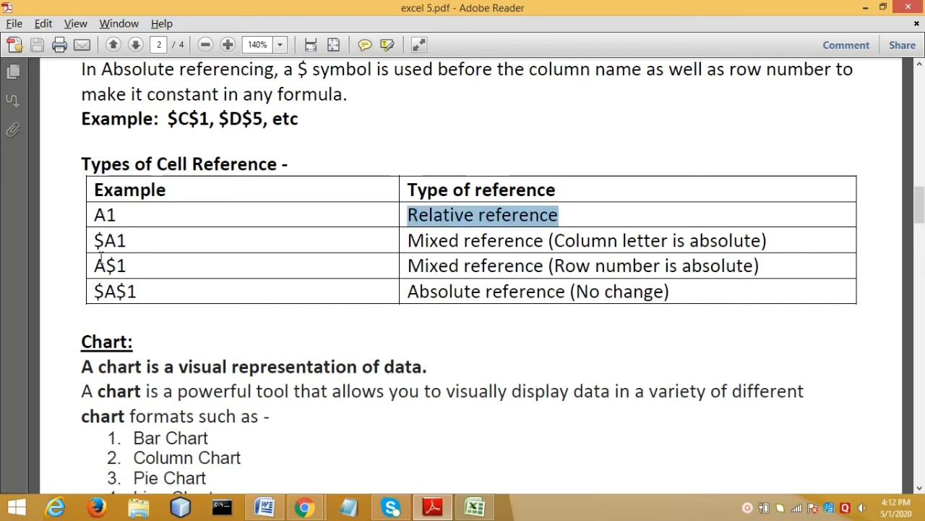
pyautogui.click(120, 241)
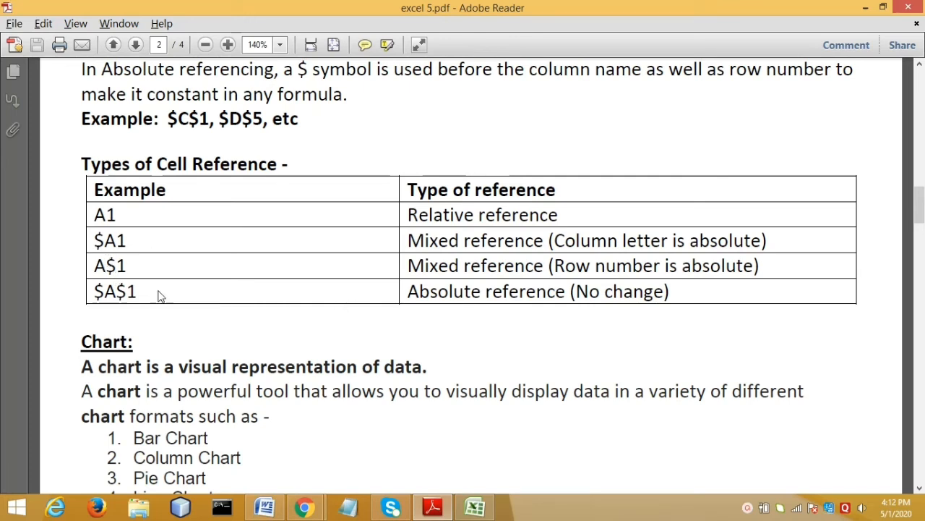
pyautogui.click(437, 294)
pyautogui.scroll(-3, 203, 361)
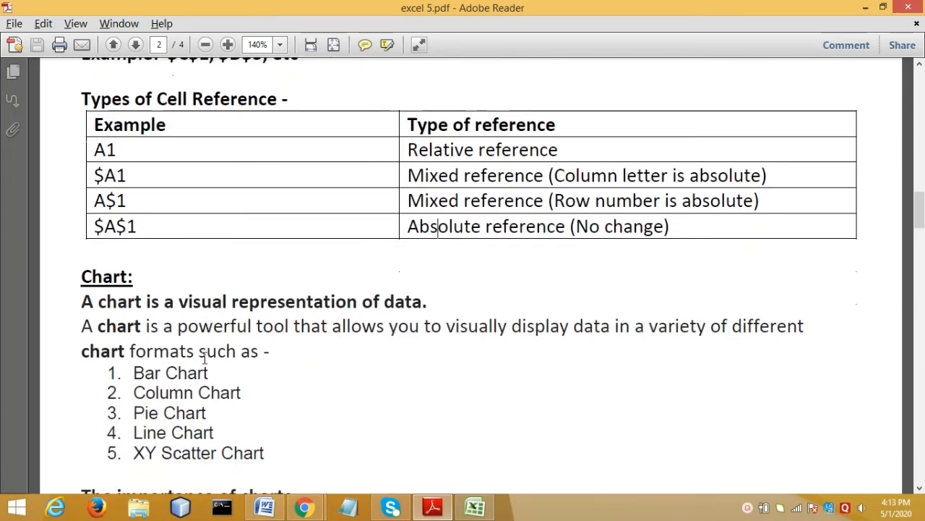